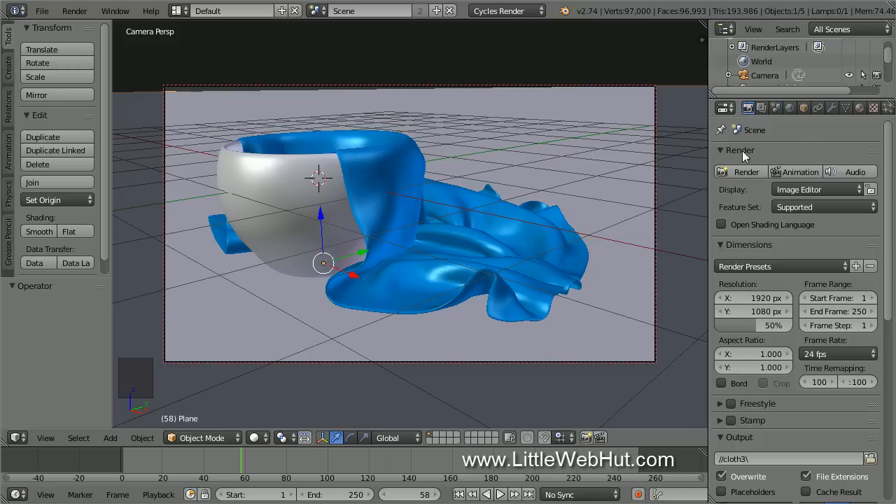
Select the blue cloth and bake its cloth simulation from the current cache.
right_click(508, 226)
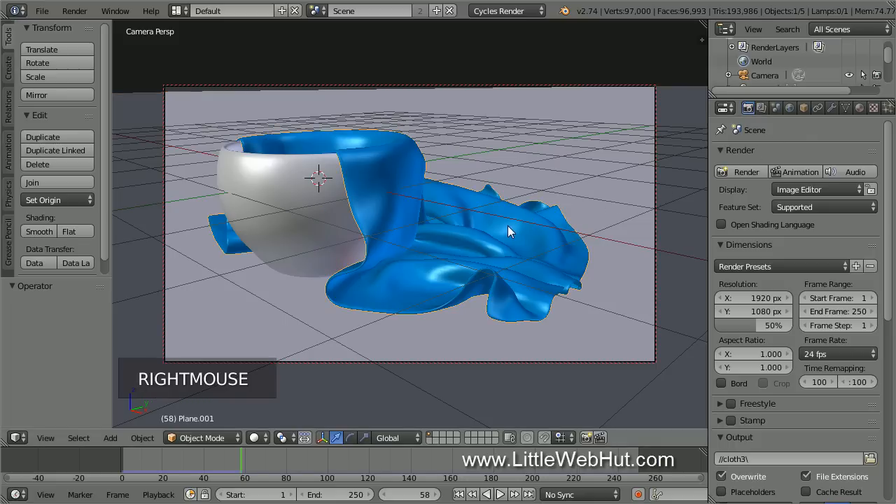
left_click_drag(708, 158, 684, 158)
left_click(879, 107)
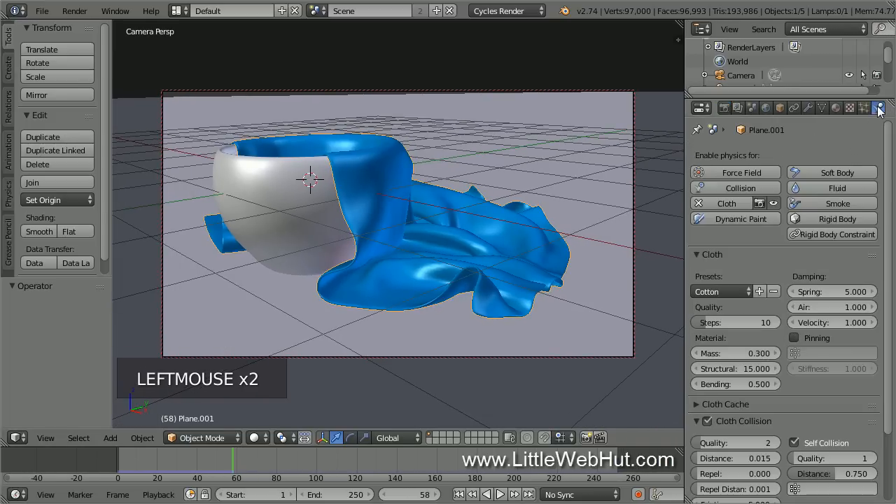
left_click(697, 404)
left_click_drag(888, 306, 886, 417)
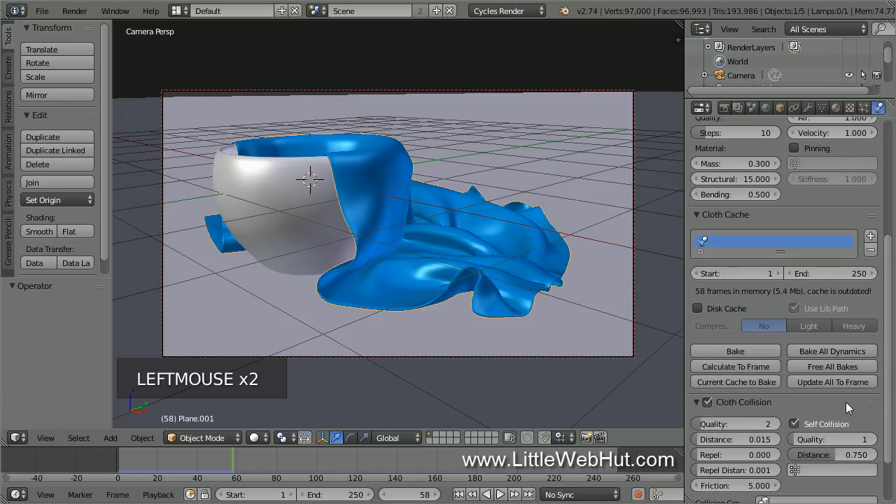
left_click(753, 382)
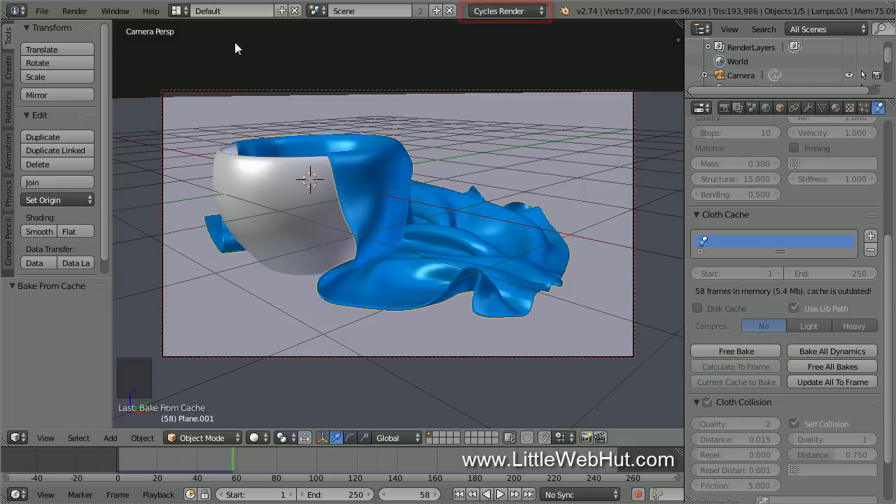
Switch to the Compositing screen layout and display the cloth's material nodes with the node editor's properties sidebar hidden.
left_click(179, 11)
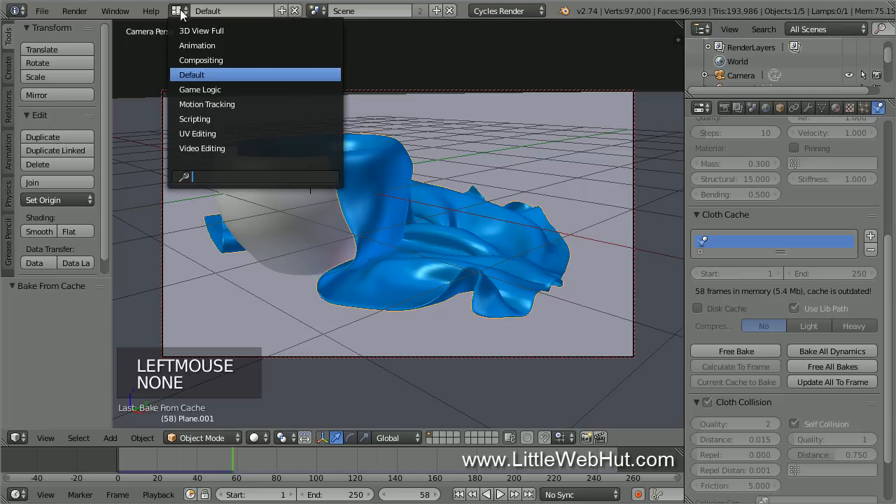
left_click(241, 61)
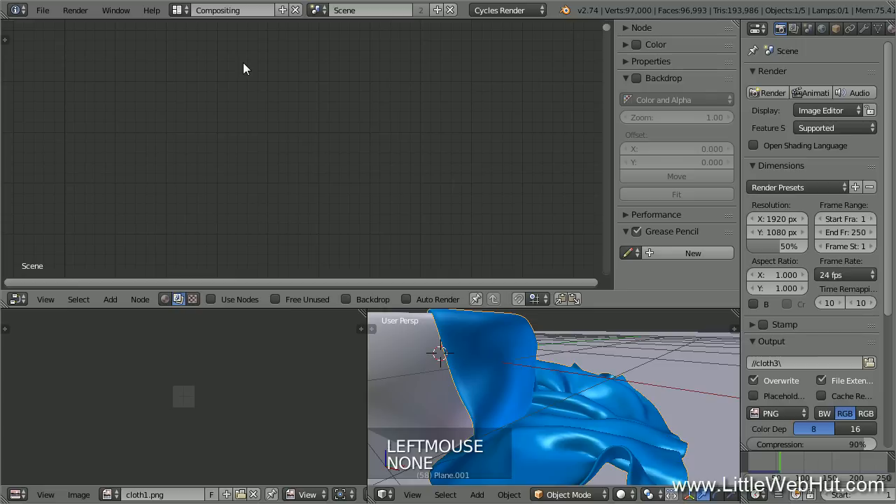
left_click(166, 299)
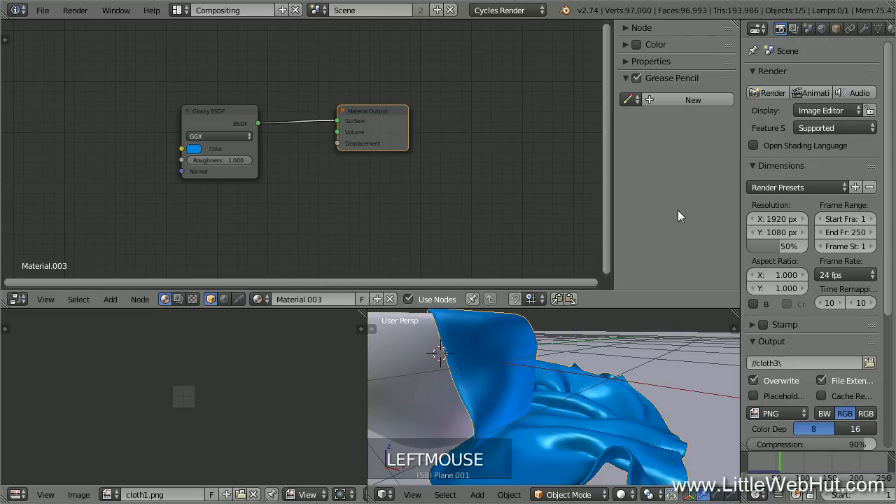
key("n")
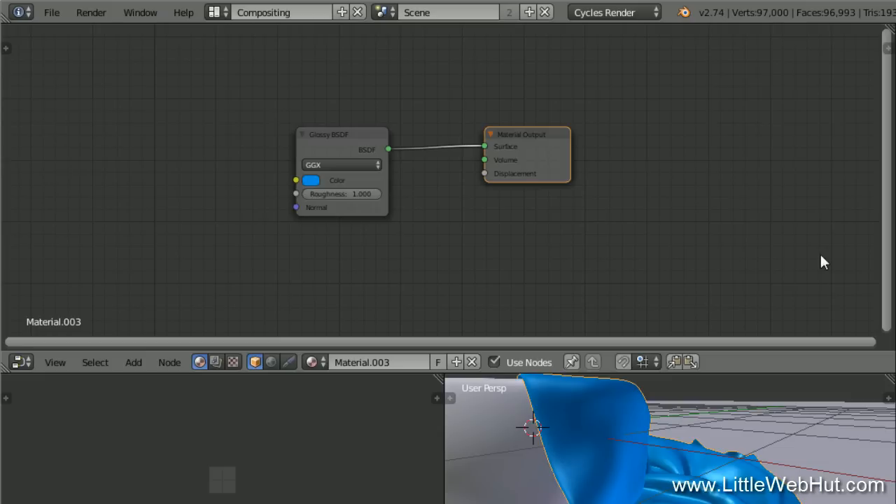
Replace the Glossy BSDF node with a Diffuse BSDF node feeding the Surface input of the Material Output.
left_click(356, 135)
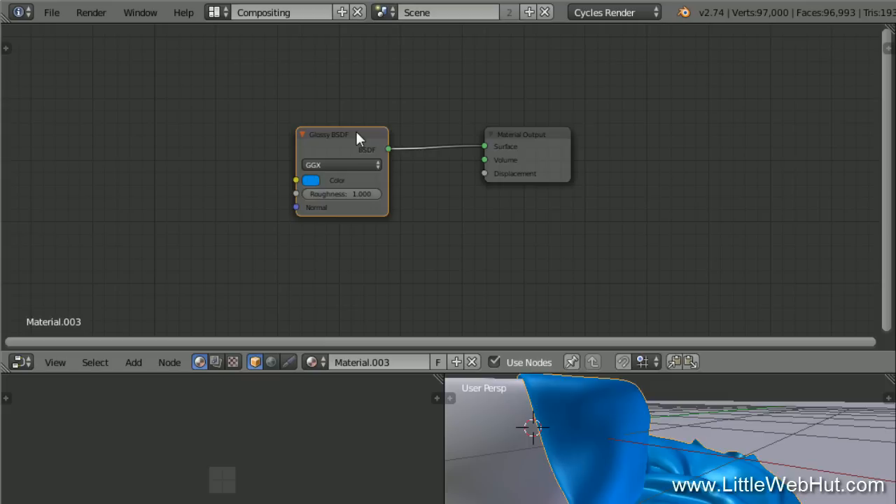
key("x")
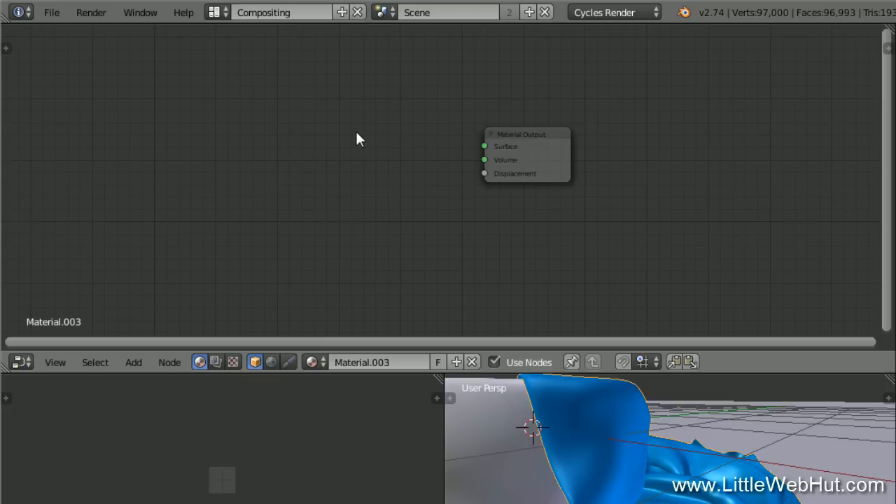
key("shift+a")
mouse_move(347, 115)
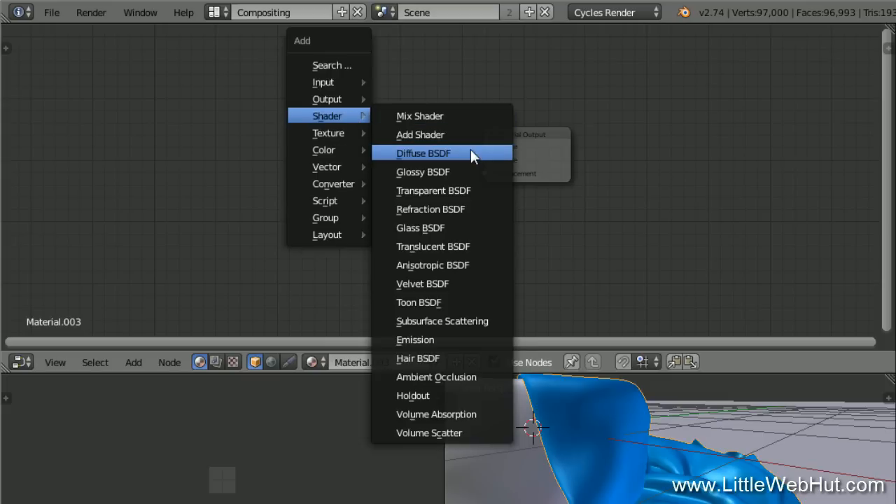
left_click(425, 153)
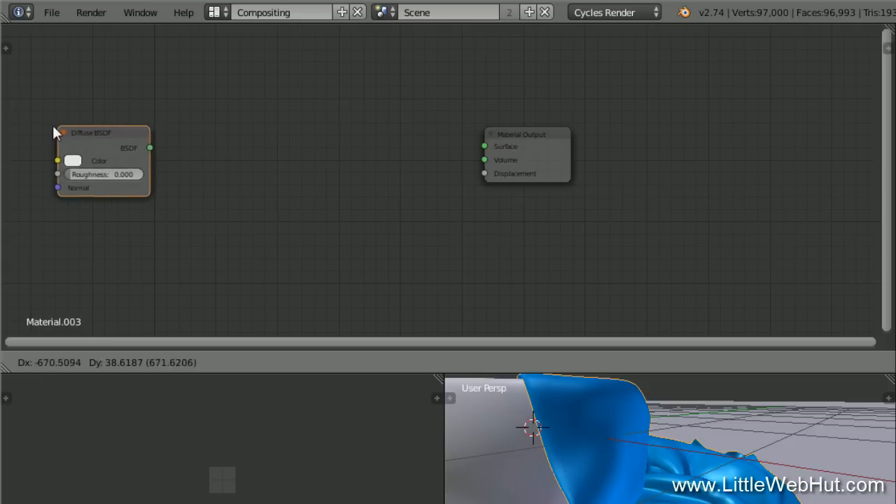
left_click(32, 129)
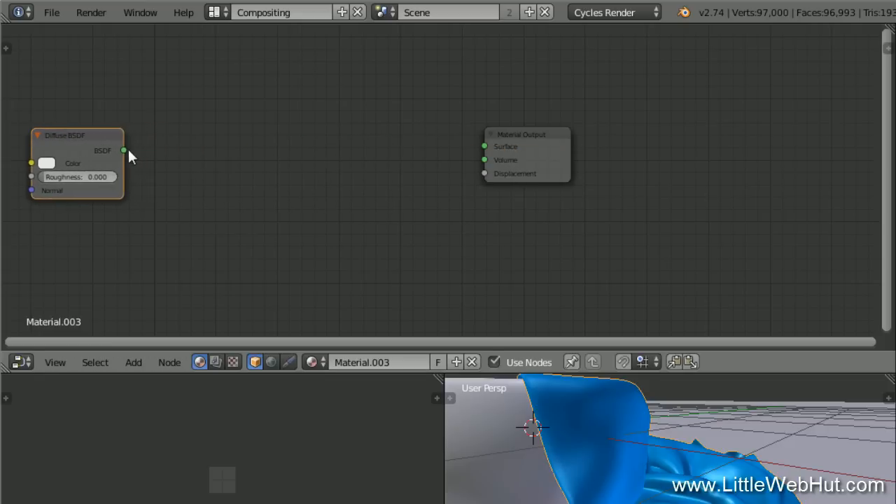
left_click_drag(124, 149, 483, 145)
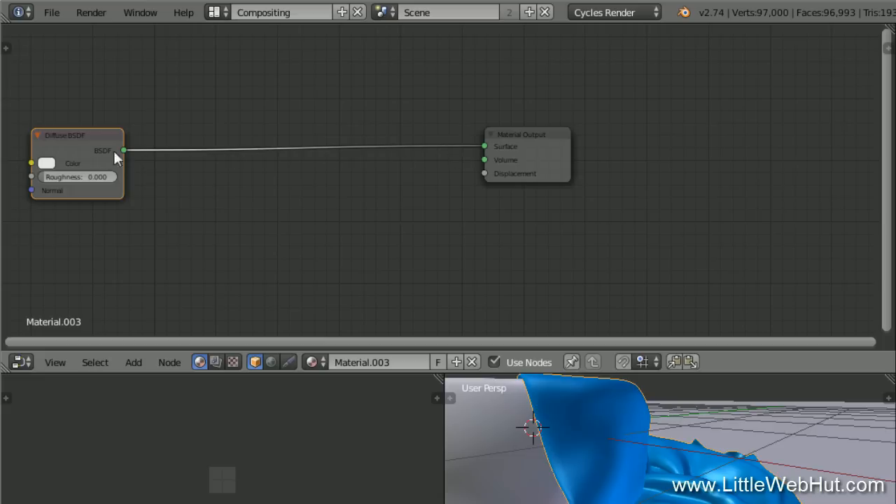
Set the Diffuse BSDF color to pure red and move the Material Output node farther away to make room.
left_click(47, 163)
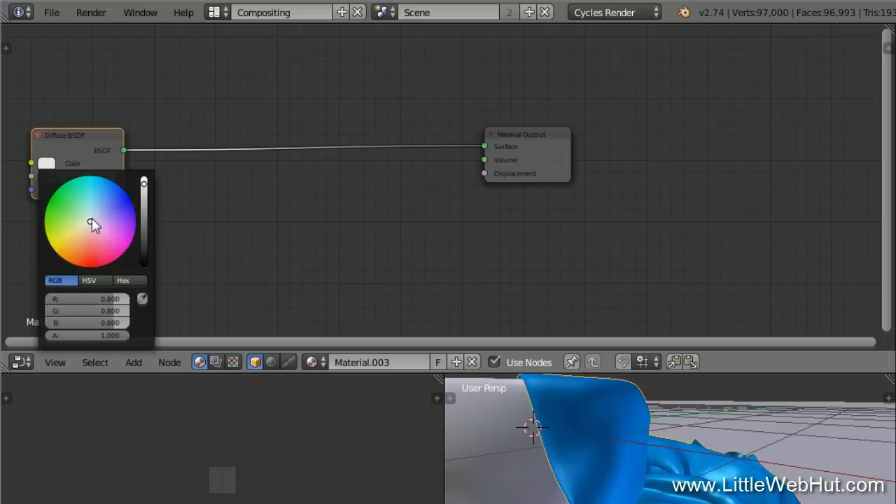
left_click_drag(91, 221, 90, 266)
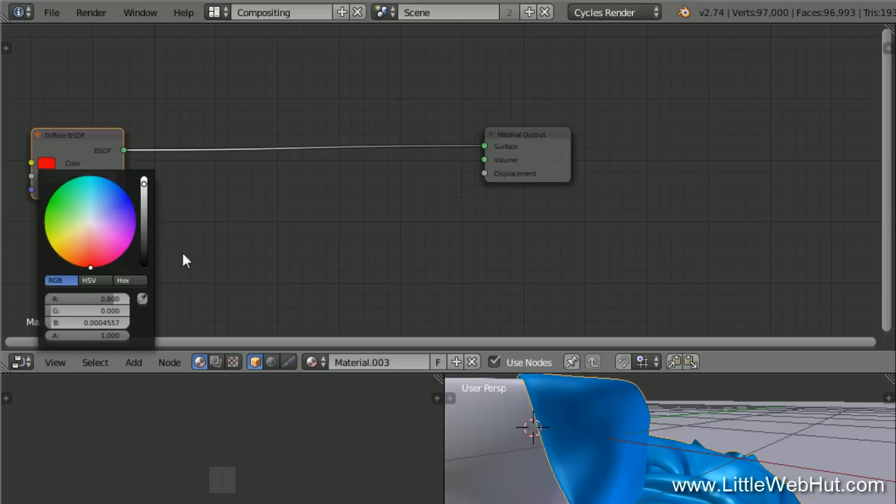
left_click_drag(548, 136, 840, 129)
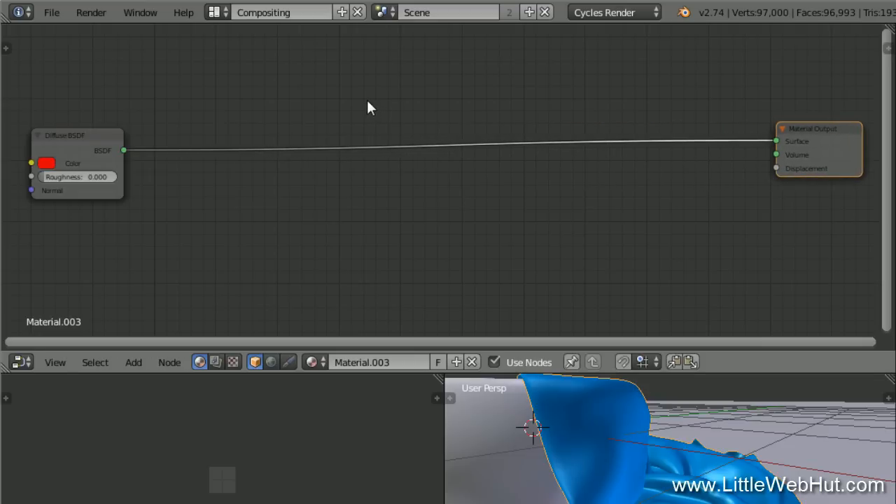
Add an Image Texture node below the shader link and connect its Color output to the Material Output's Displacement input.
key("shift+a")
mouse_move(368, 103)
mouse_move(366, 119)
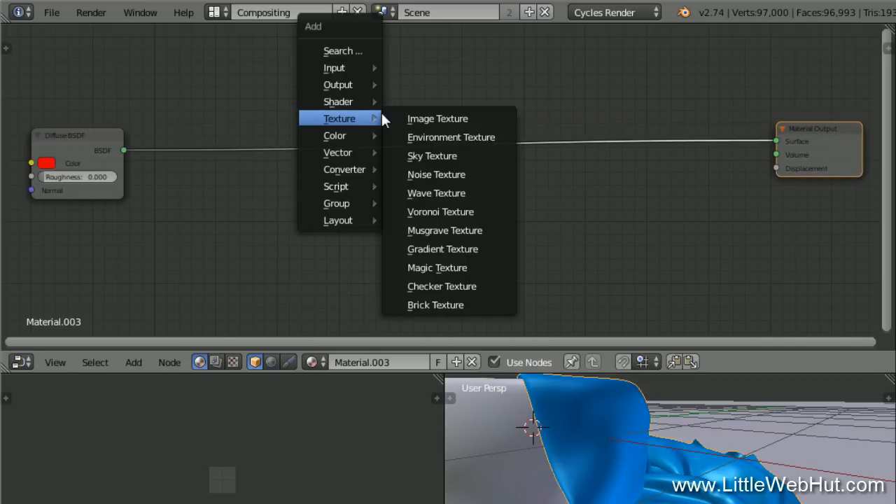
left_click(485, 118)
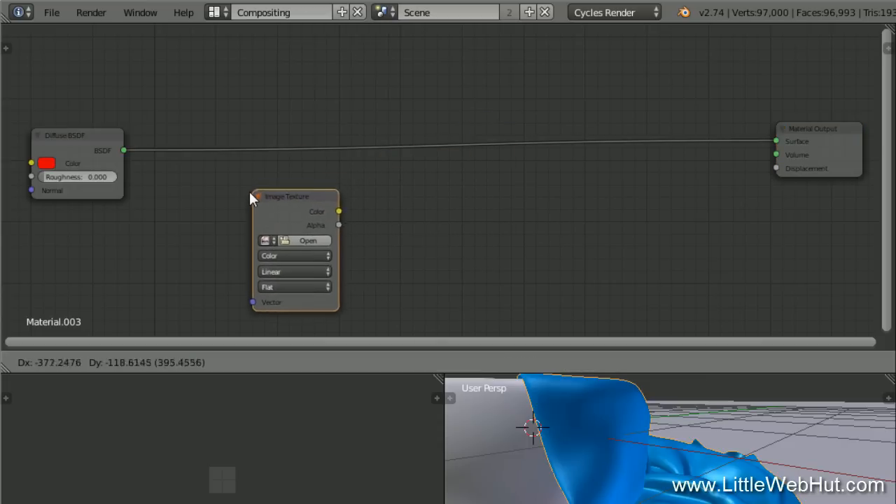
left_click(245, 191)
left_click_drag(333, 216, 775, 168)
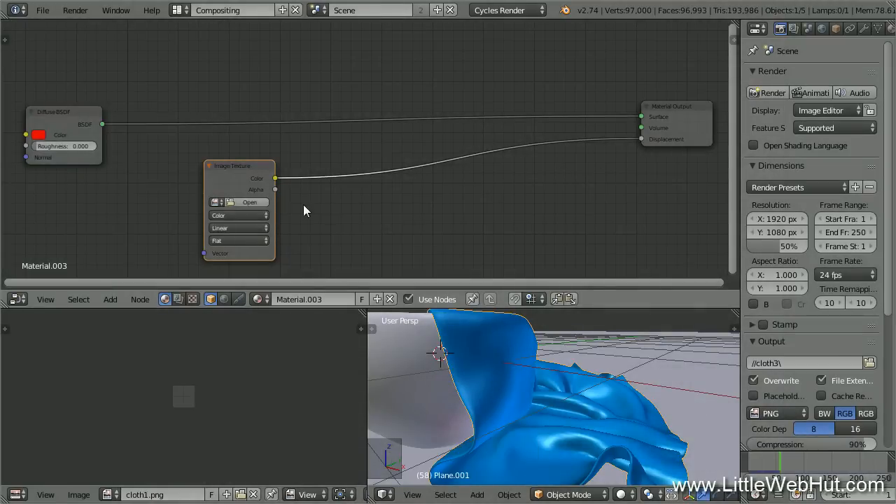
Load cloth.JPG from C:\demo\ into the Image Texture node.
left_click(249, 201)
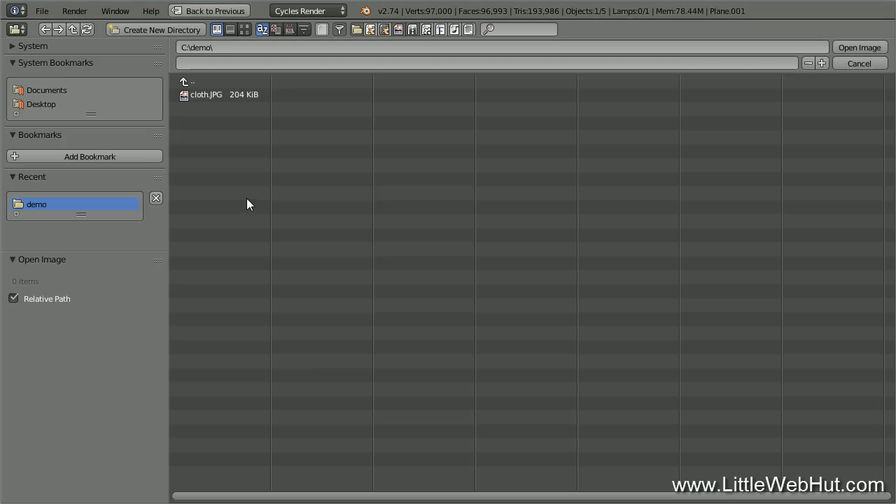
left_click(202, 96)
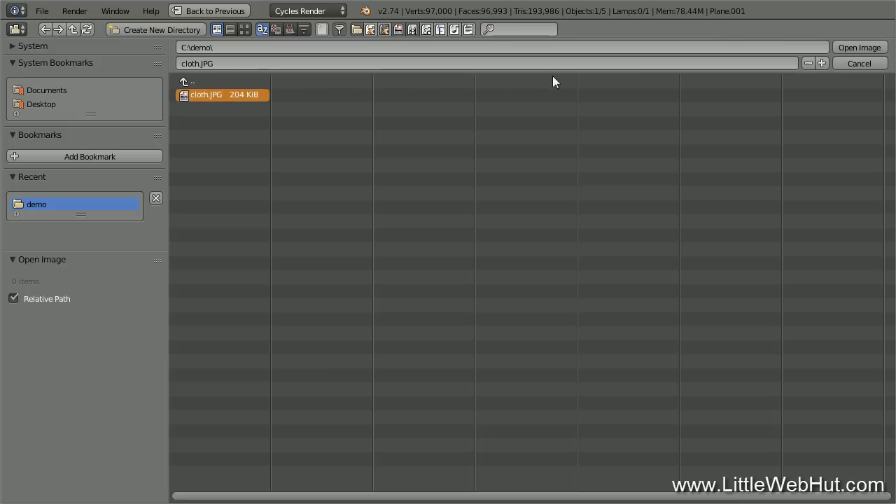
left_click(872, 49)
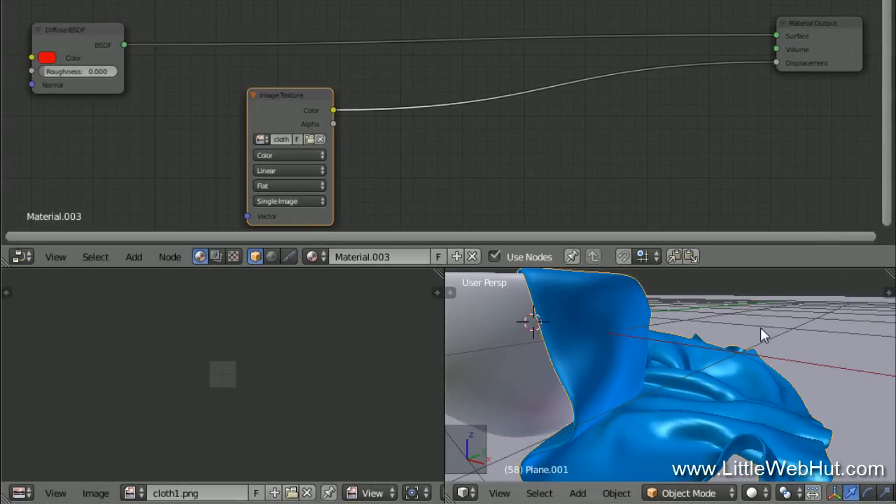
Enter Edit Mode on the cloth, select its whole mesh and UV-unwrap it with Unwrap.
key("Tab")
scroll(764, 324, "down", 7)
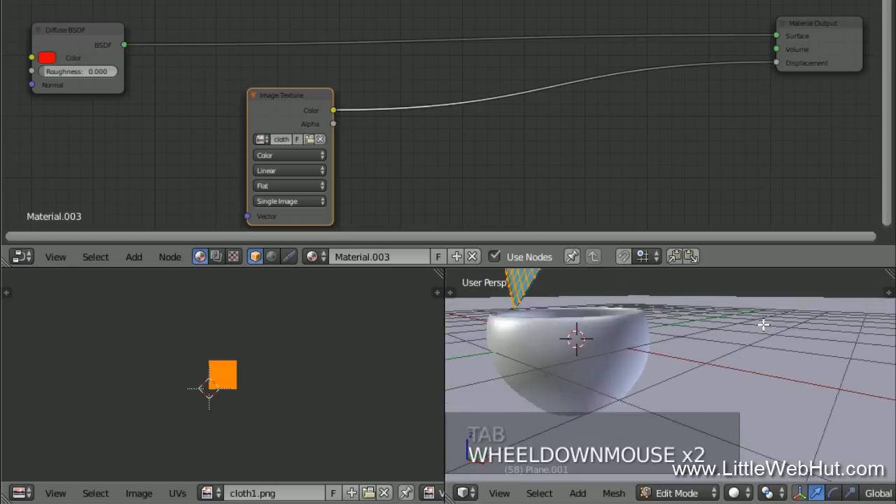
scroll(764, 323, "down", 4)
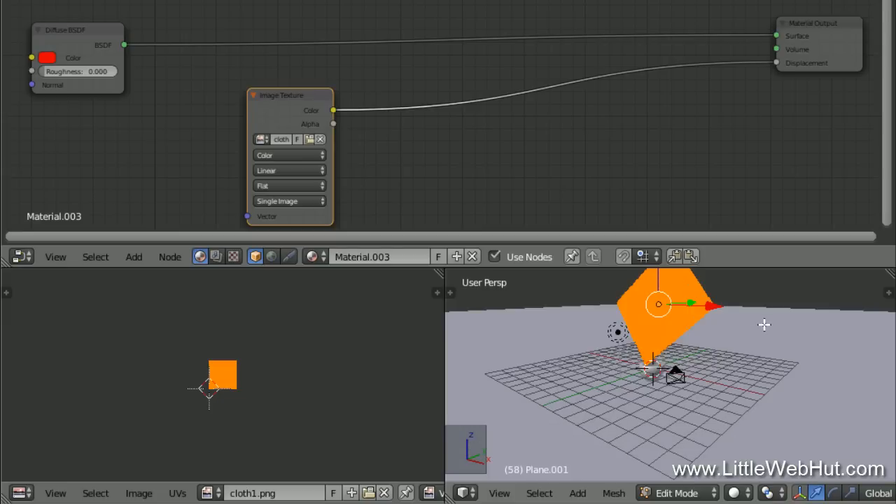
key("a")
key("a")
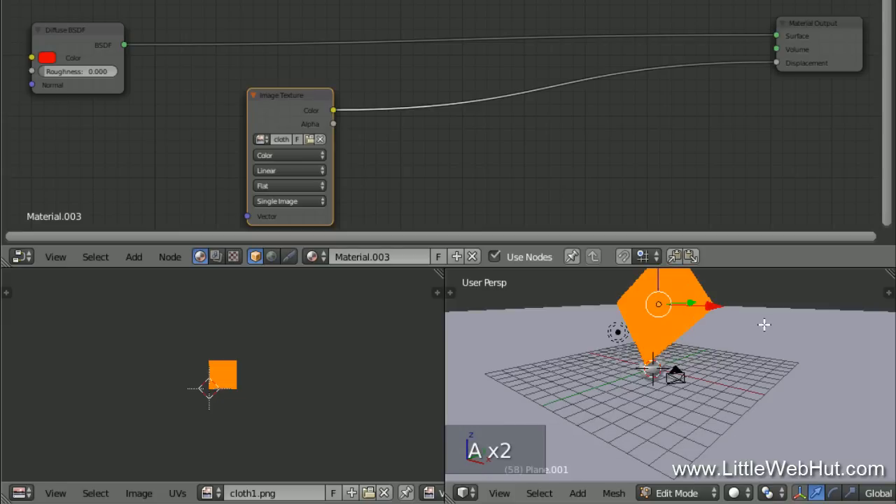
key("u")
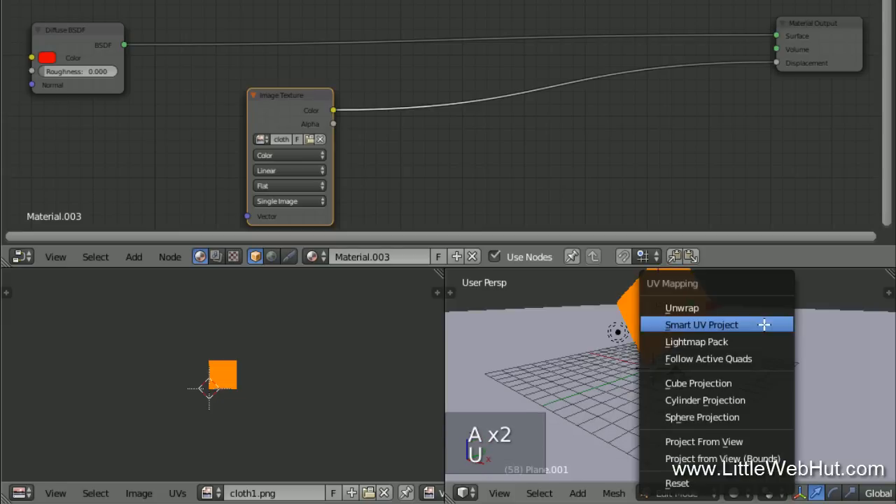
left_click(758, 309)
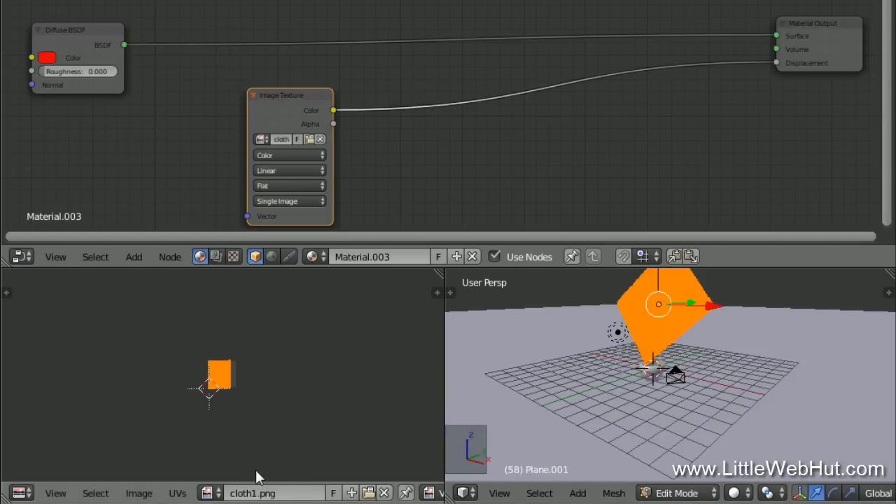
Show cloth.JPG behind the cloth's UV layout, scale the UVs by 5 and return to Object Mode.
left_click(212, 492)
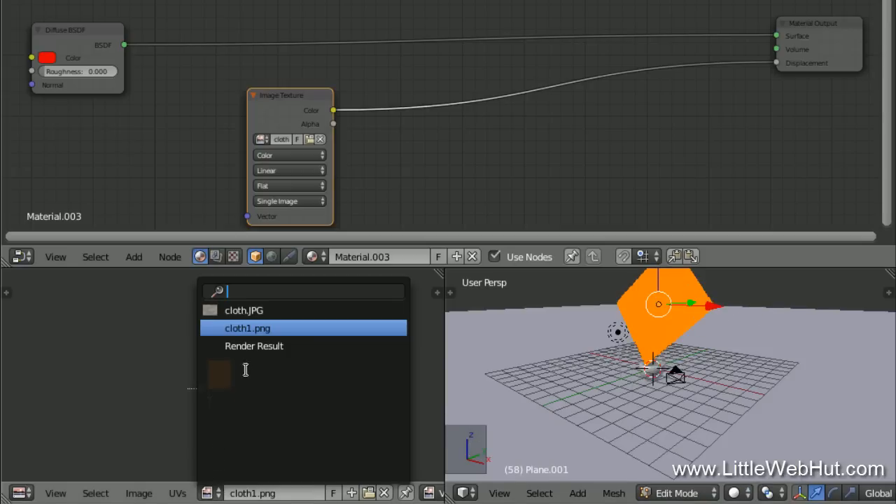
left_click(283, 312)
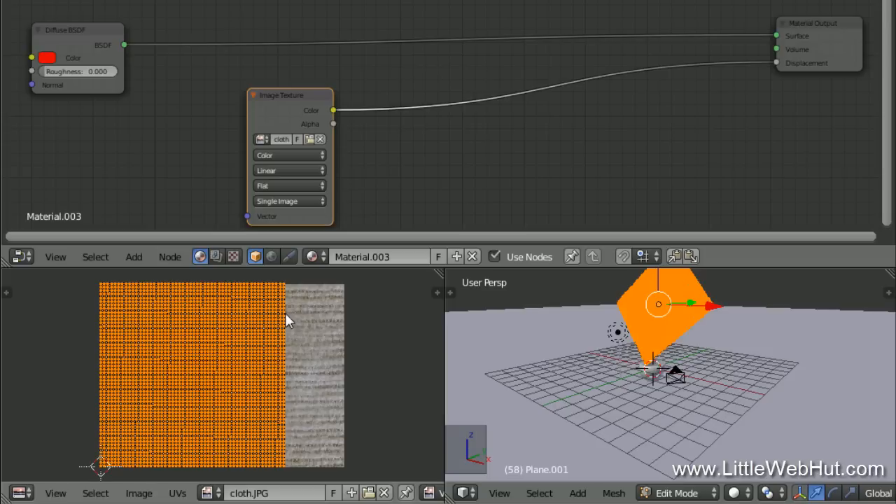
type("s5")
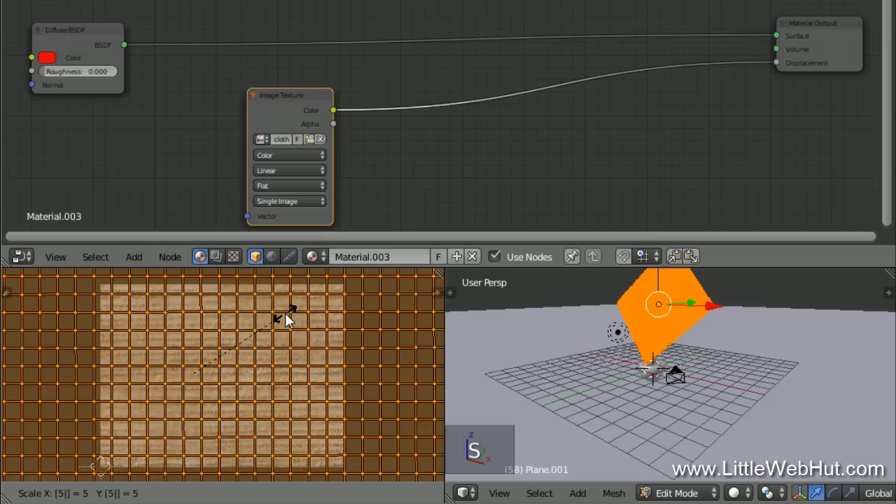
key("Return")
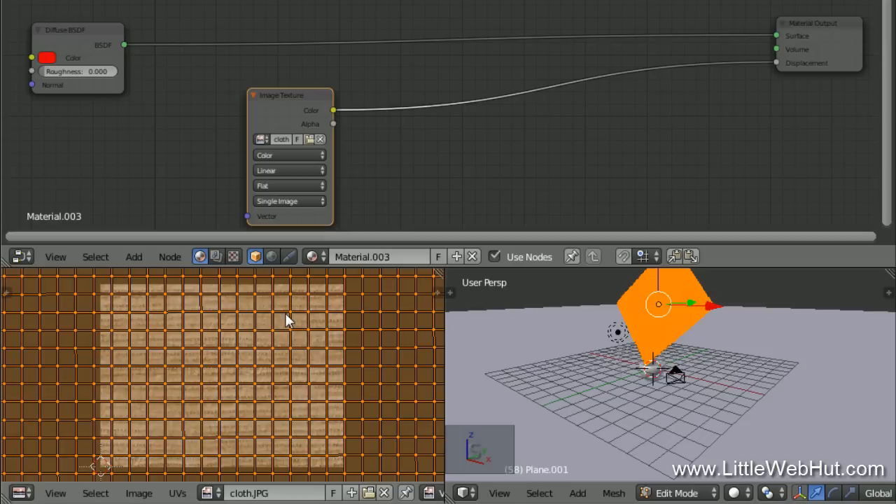
key("Tab")
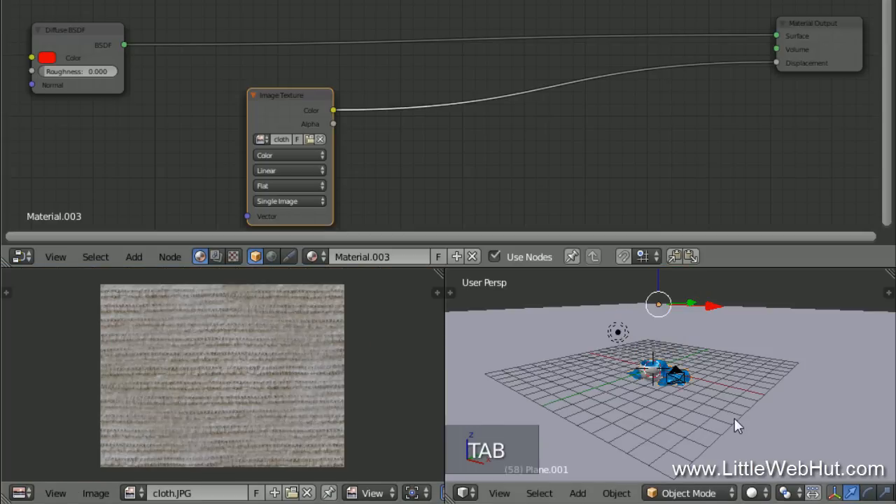
scroll(735, 420, "up", 8)
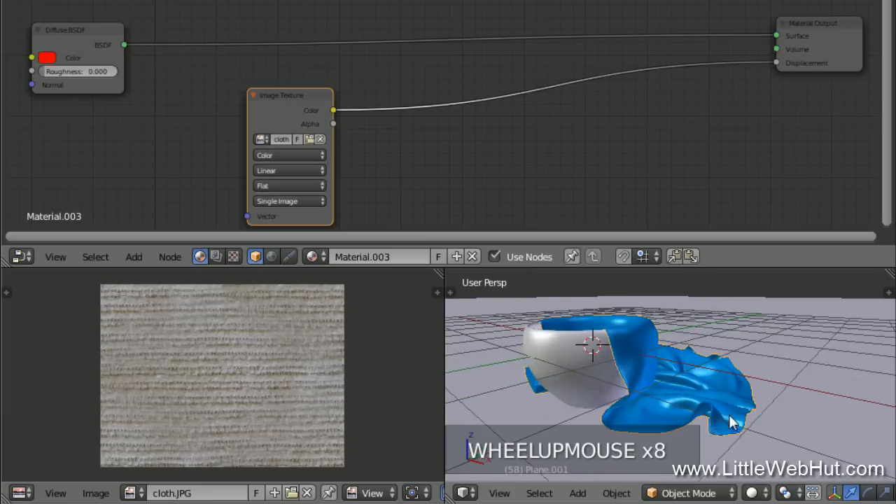
scroll(730, 422, "up", 3)
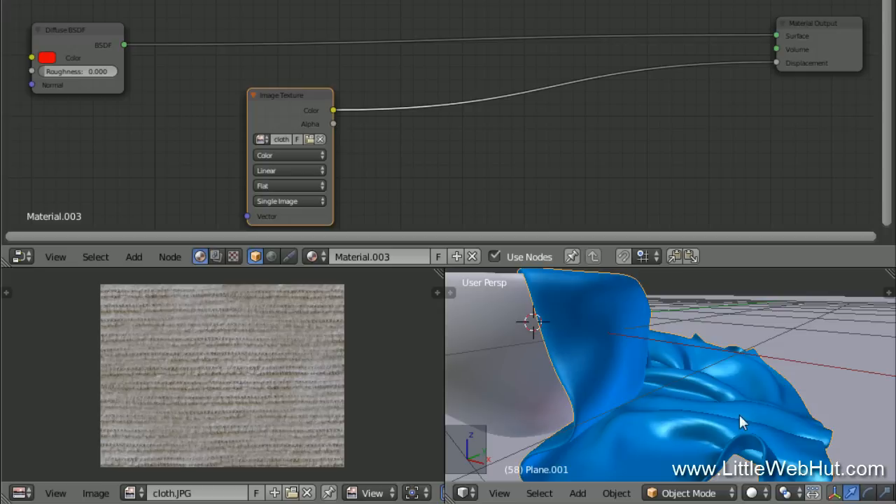
Switch the 3D viewport to Rendered shading and insert a Math node into the link from the Image Texture to the Displacement input.
left_click(754, 493)
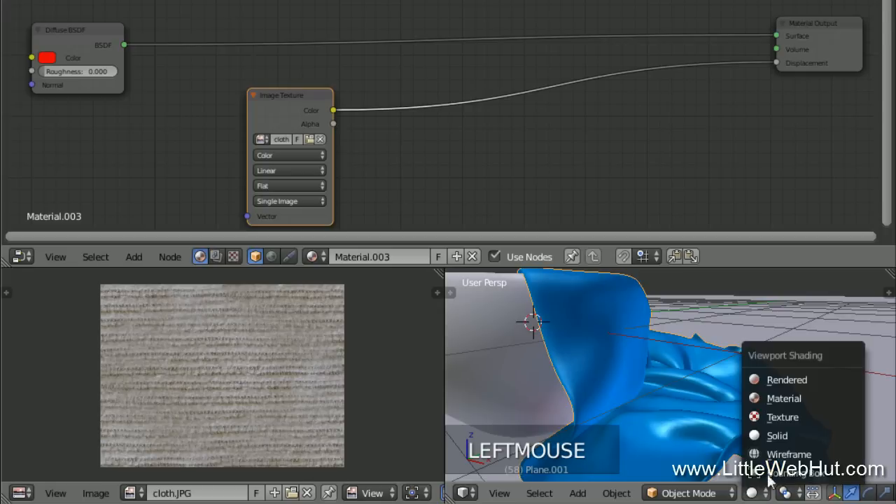
left_click(820, 380)
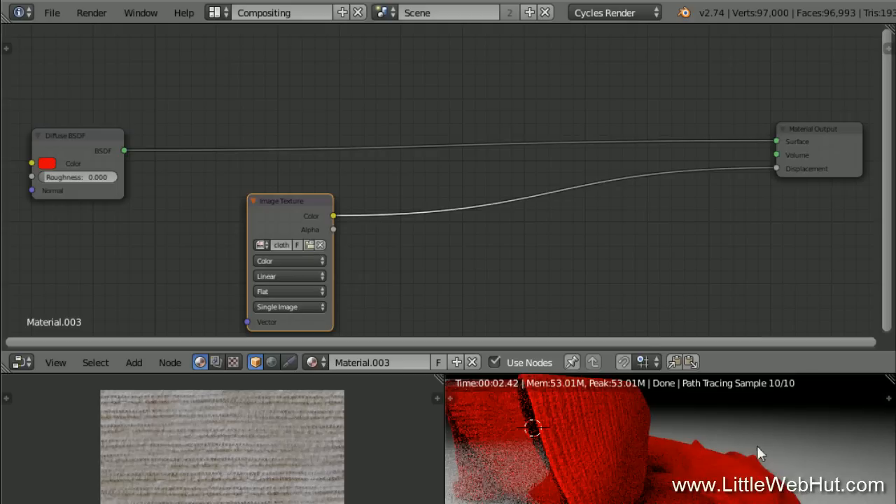
key("shift+a")
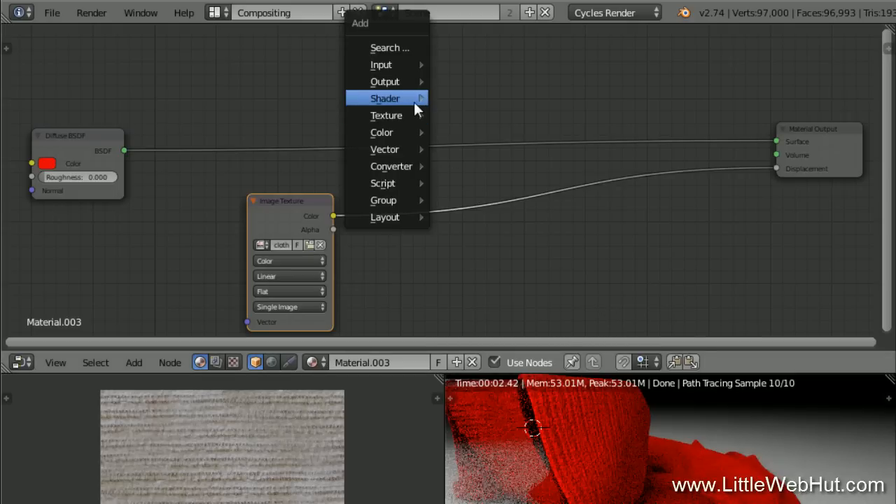
mouse_move(413, 167)
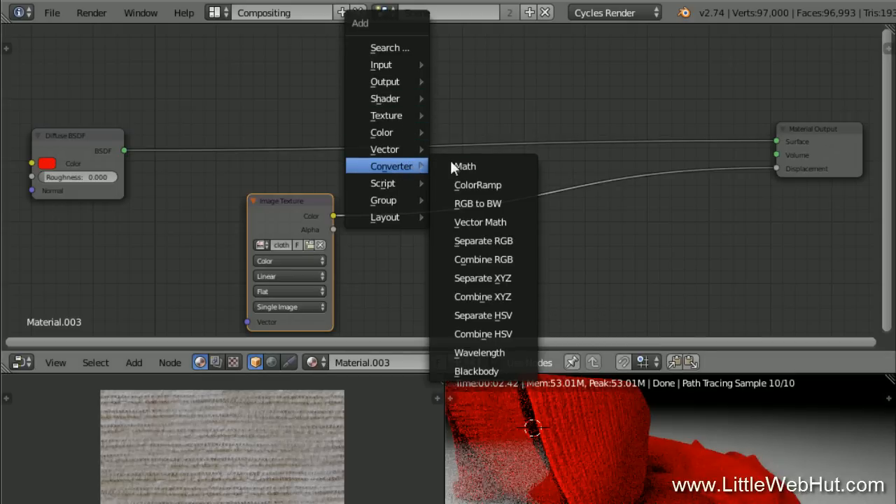
left_click_drag(500, 170, 451, 248)
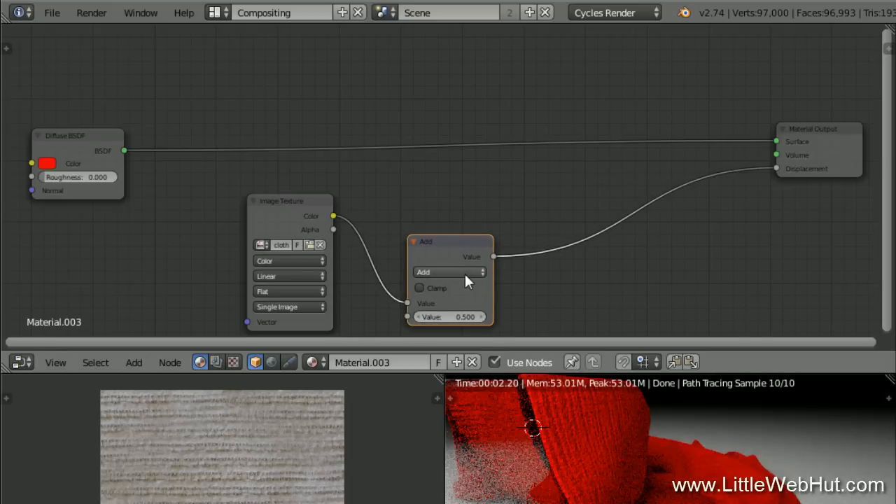
Set the Math node's operation to Multiply and its second value to 2.
left_click(465, 272)
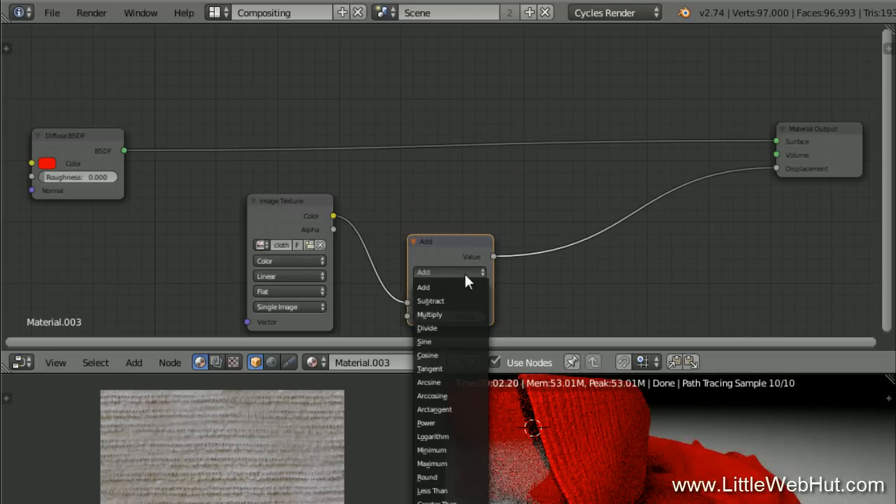
left_click(468, 316)
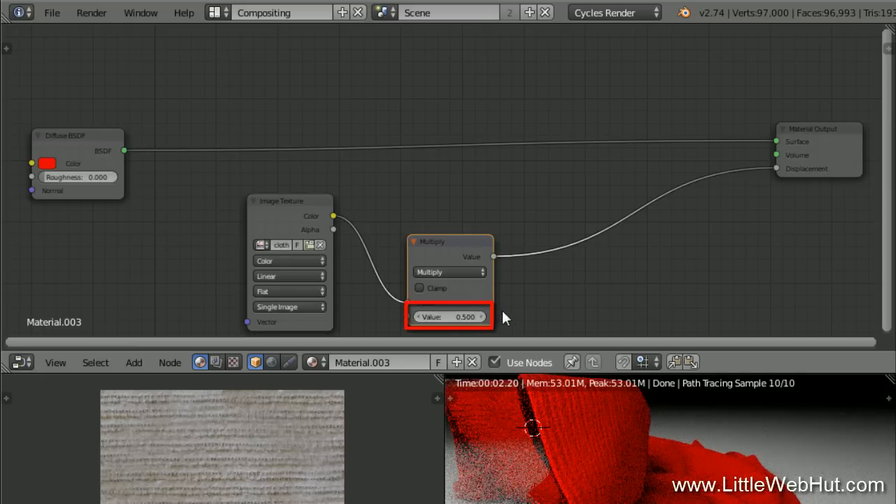
left_click(467, 315)
type("2")
key("Return")
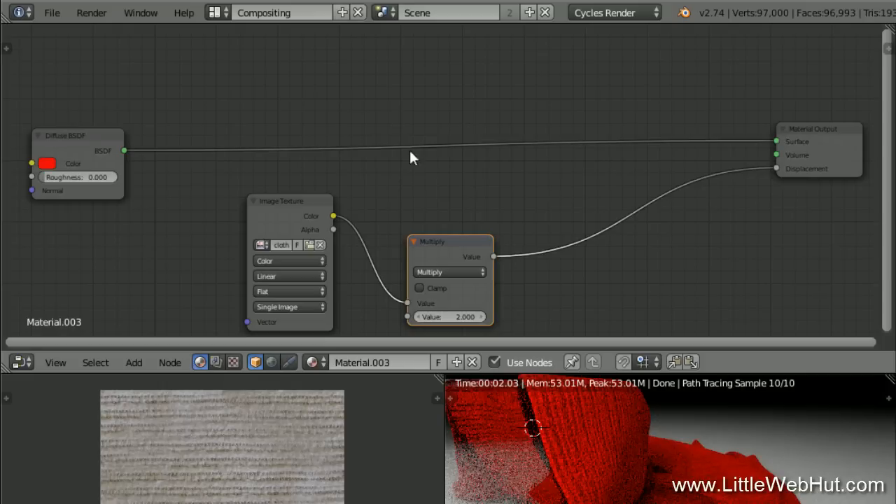
Insert a Mix Shader into the link from Diffuse BSDF to Material Output's Surface and place it above the Material Output node.
key("shift+a")
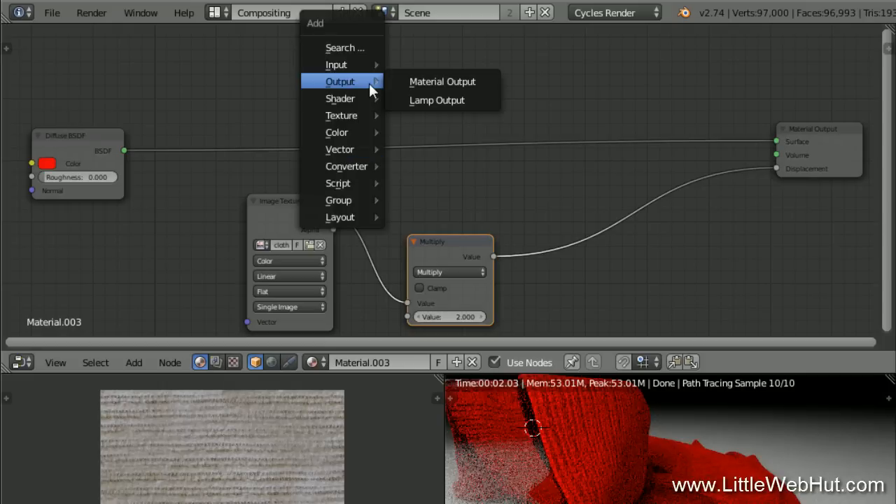
mouse_move(366, 100)
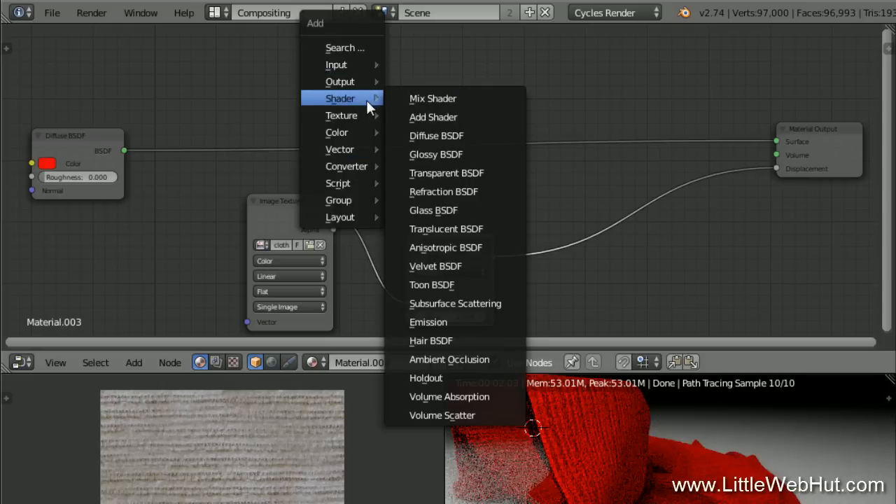
left_click(468, 98)
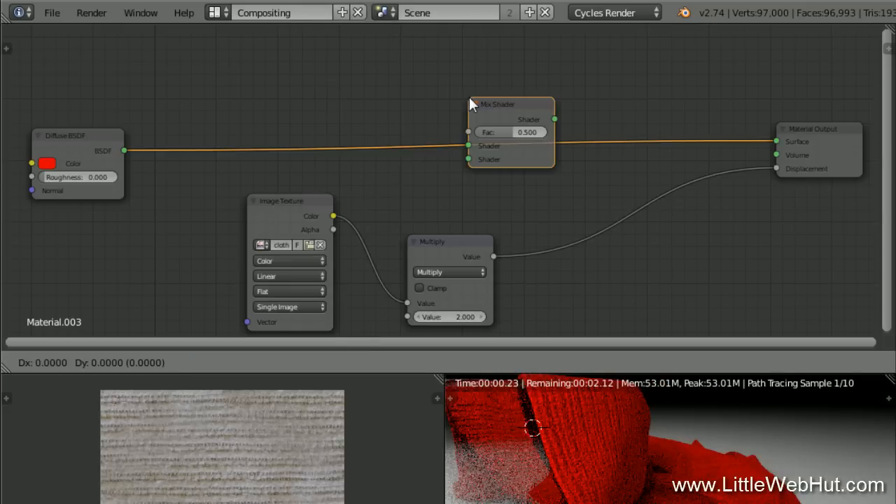
left_click(559, 105)
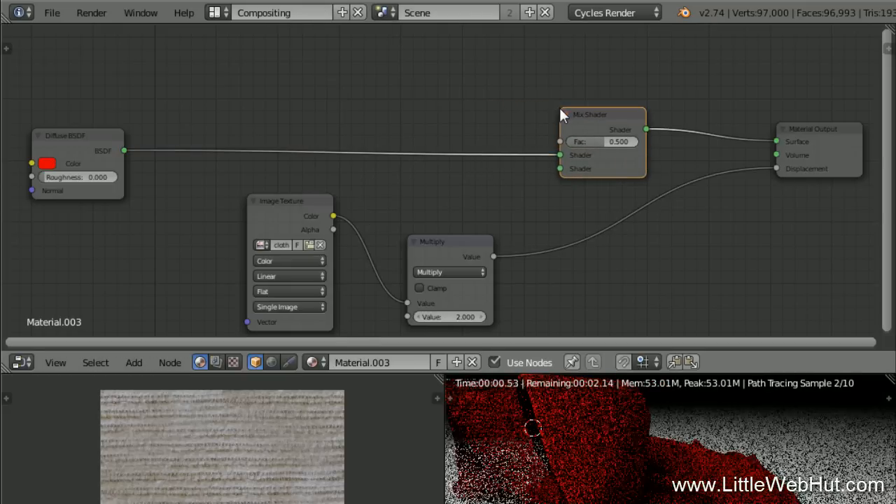
left_click_drag(583, 110, 662, 44)
Add a Transparent BSDF node below the Mix Shader and connect its BSDF output to the Mix Shader's second Shader input.
key("shift+a")
mouse_move(501, 103)
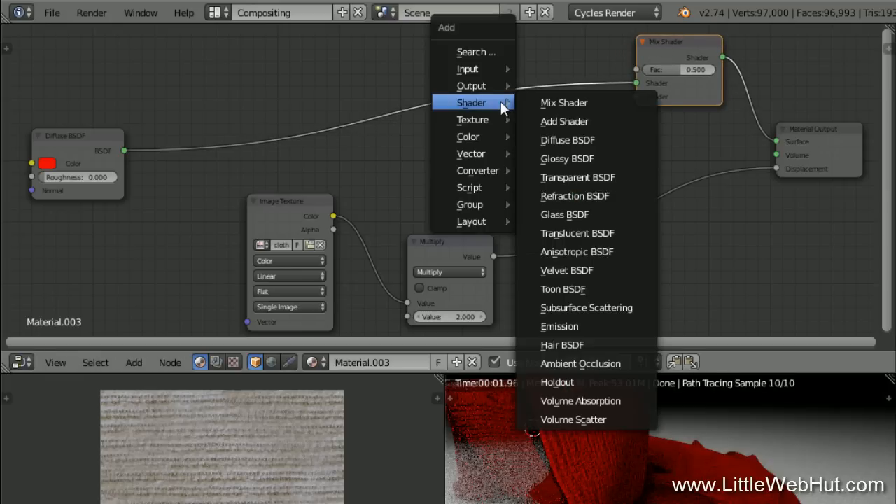
left_click(630, 175)
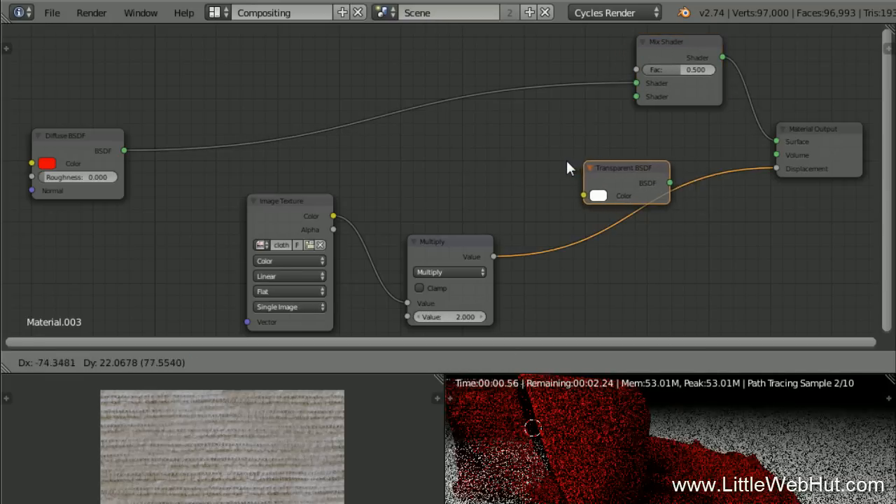
left_click(520, 159)
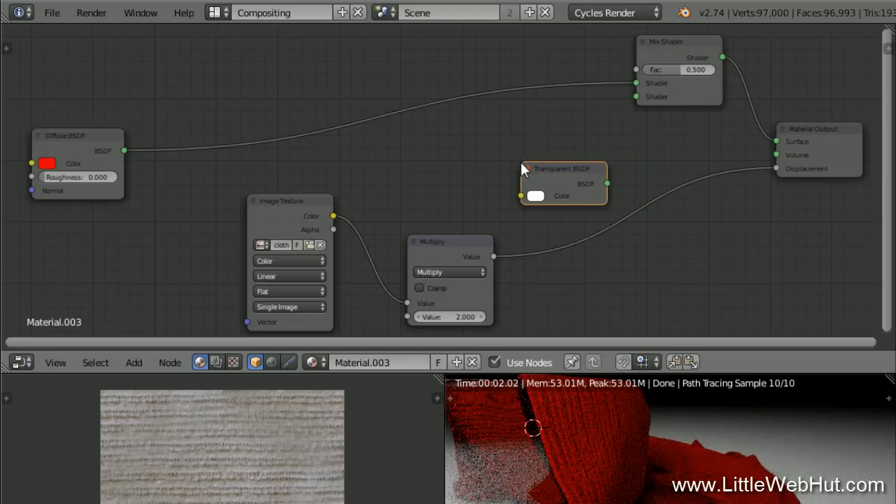
left_click(535, 195)
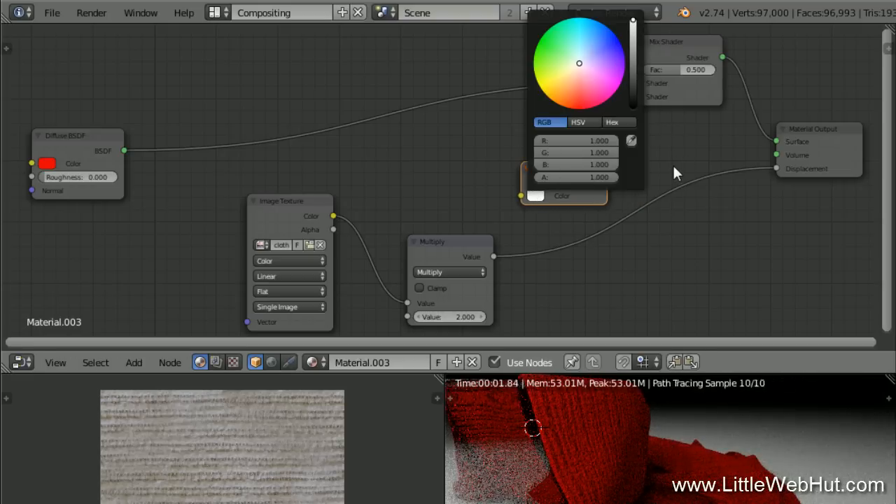
left_click_drag(608, 184, 631, 94)
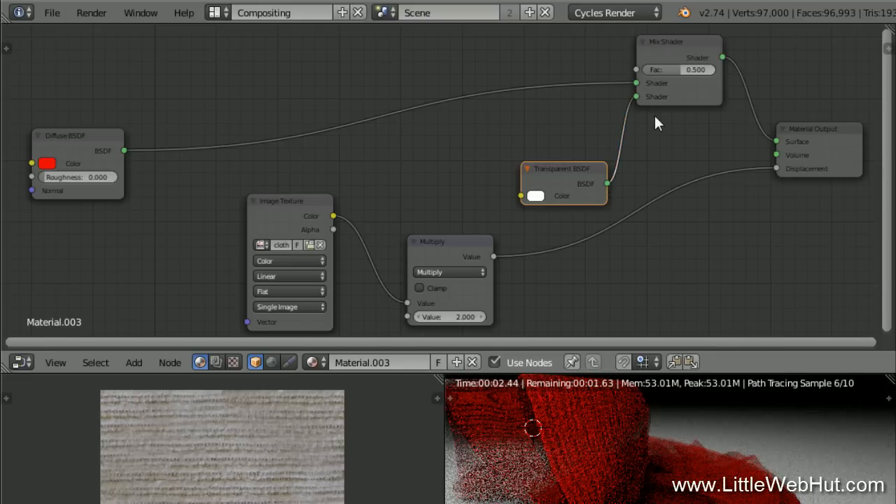
Add another Math node above the Multiply node and set its operation to Greater Than.
key("shift+a")
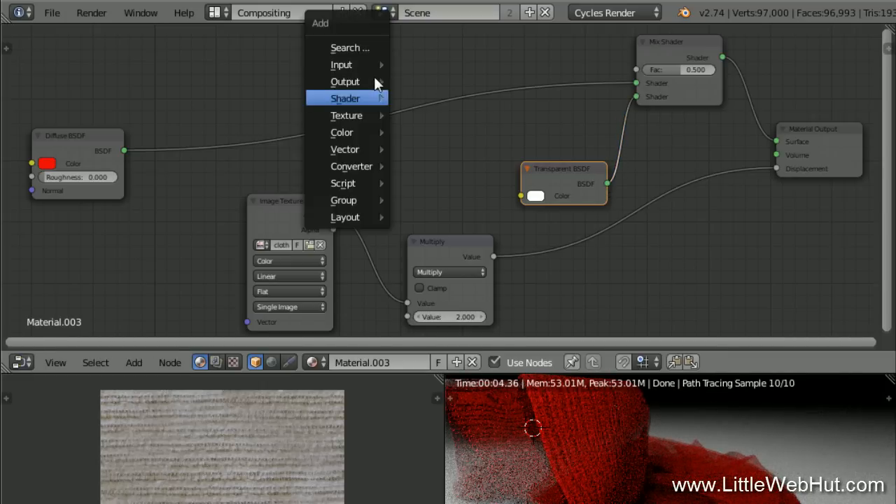
mouse_move(376, 82)
mouse_move(370, 166)
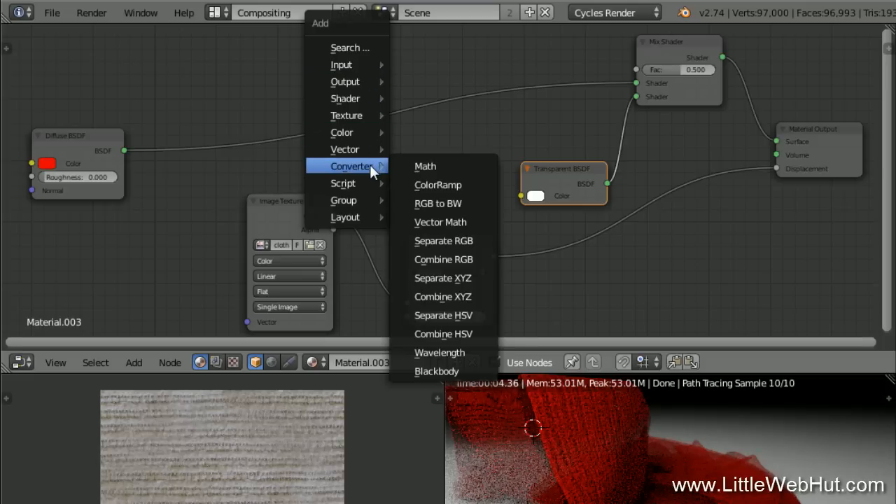
left_click(454, 164)
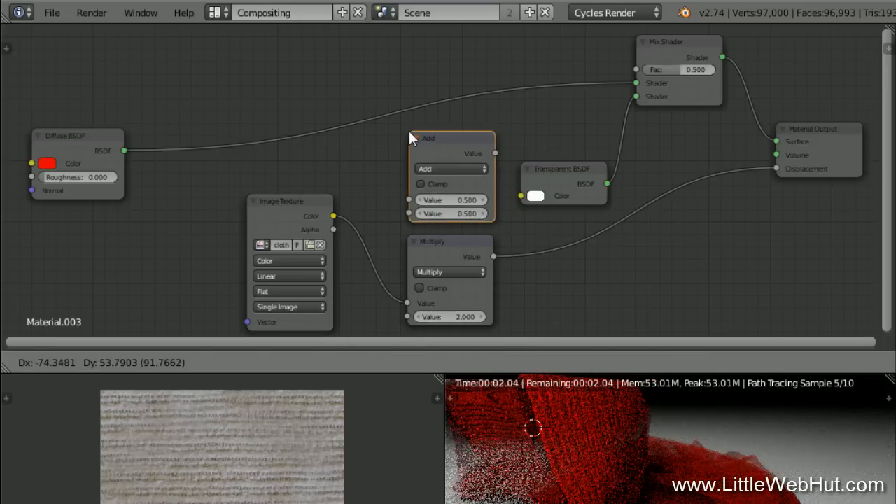
left_click(409, 130)
left_click(460, 169)
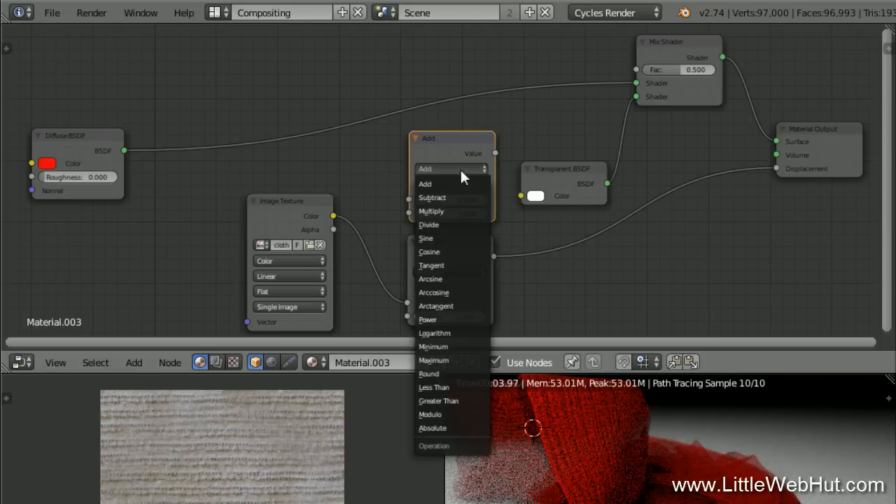
left_click(474, 402)
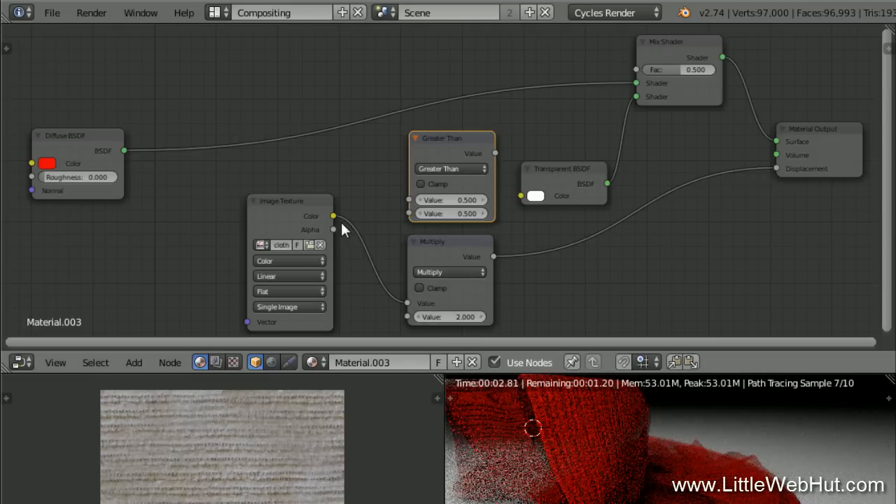
Link the Image Texture's Color through the Greater Than node's second Value to the Mix Shader's Fac, and set the first Value to 0.2.
left_click_drag(334, 216, 408, 214)
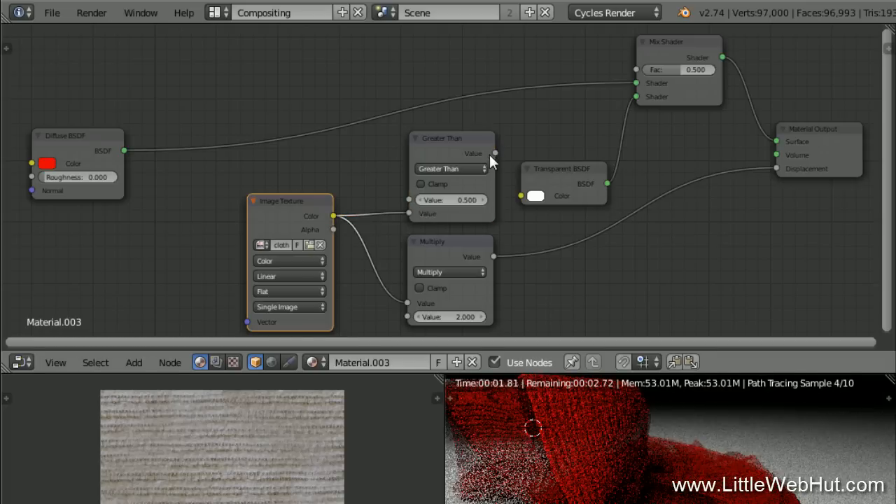
left_click_drag(498, 150, 632, 70)
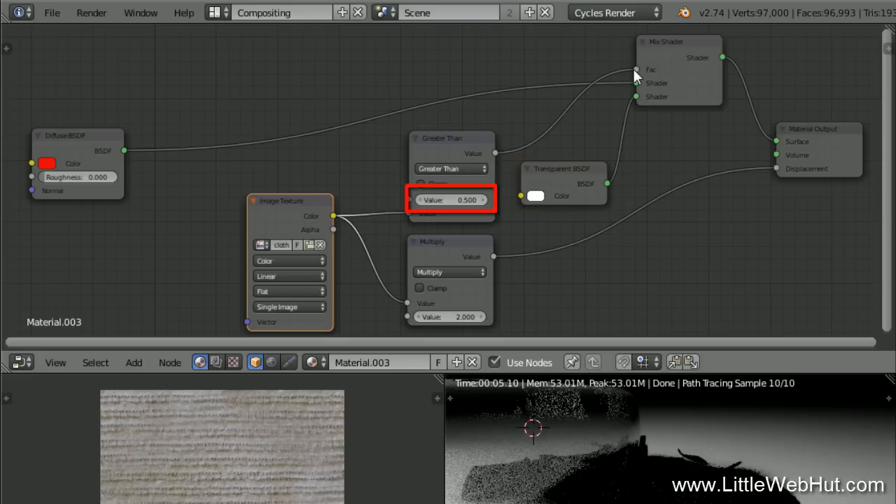
left_click(467, 201)
key("BackSpace")
type("2")
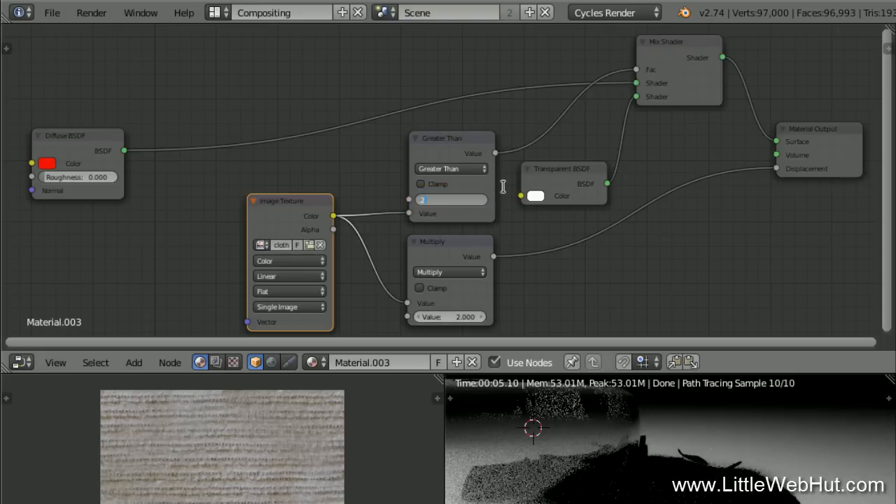
key("Return")
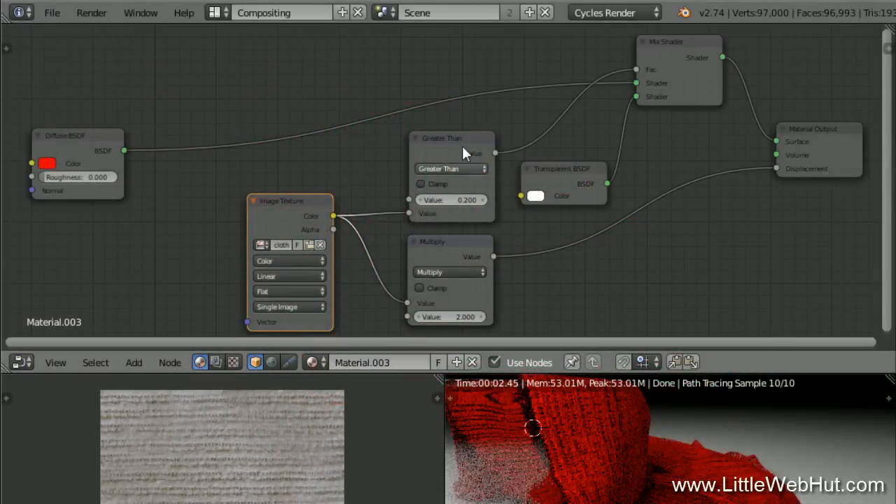
Insert a second Mix Shader into the link between Diffuse BSDF and the first Mix Shader, placed above the Image Texture node.
key("shift+a")
mouse_move(353, 82)
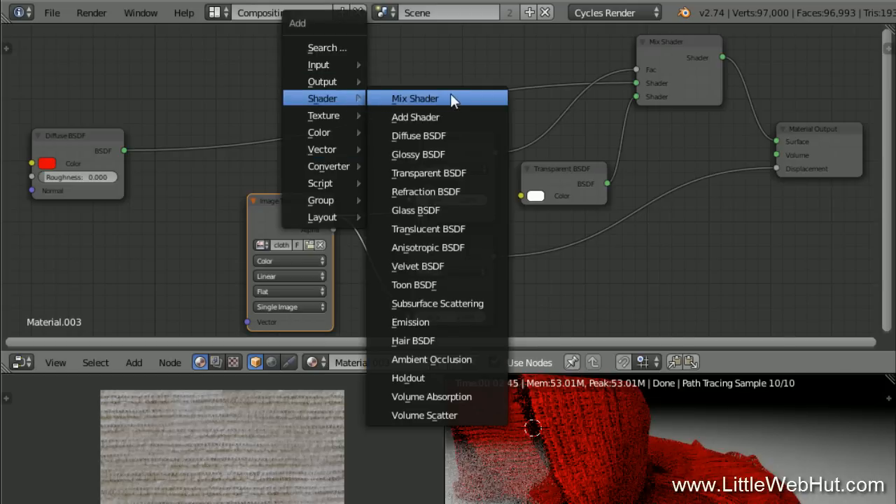
left_click(454, 97)
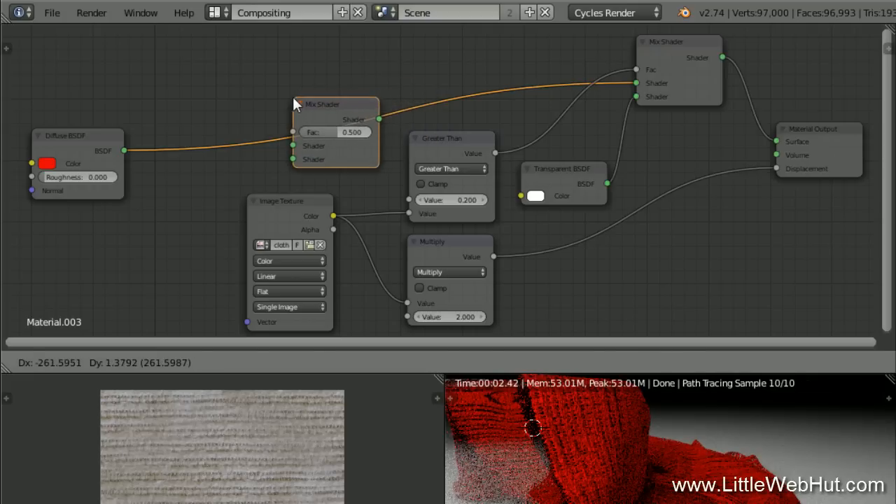
left_click(292, 96)
left_click_drag(339, 107, 293, 111)
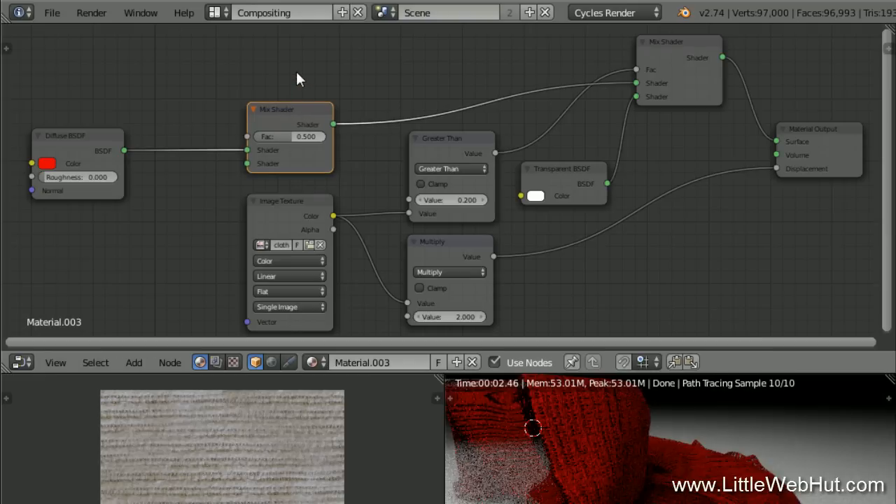
Add a Glossy BSDF node below Diffuse BSDF and connect its BSDF output to the new Mix Shader's second Shader input.
key("shift+a")
mouse_move(299, 80)
mouse_move(293, 96)
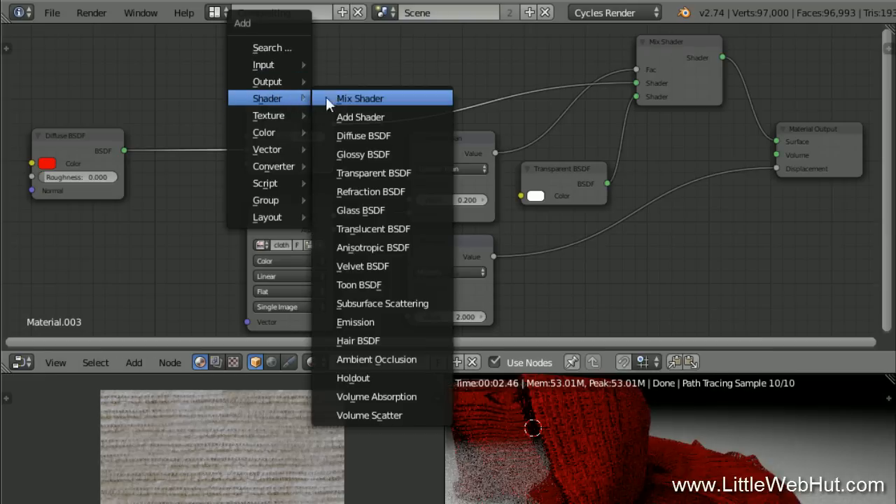
left_click(397, 153)
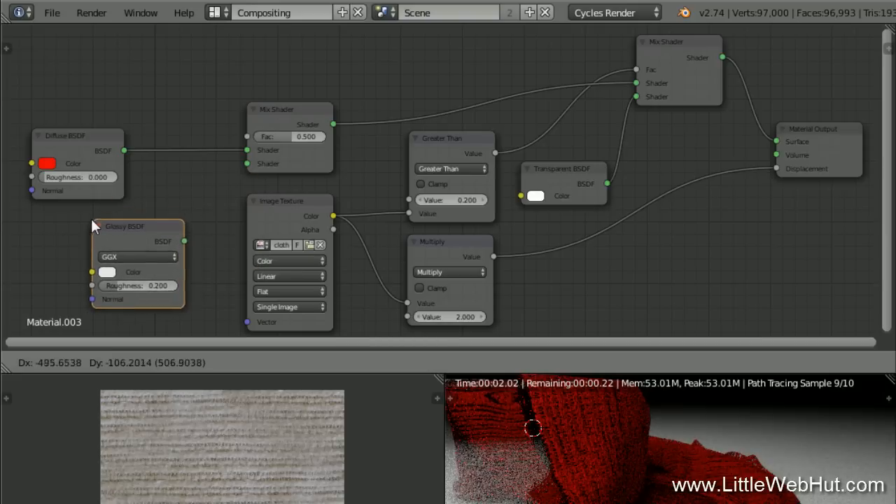
left_click(35, 218)
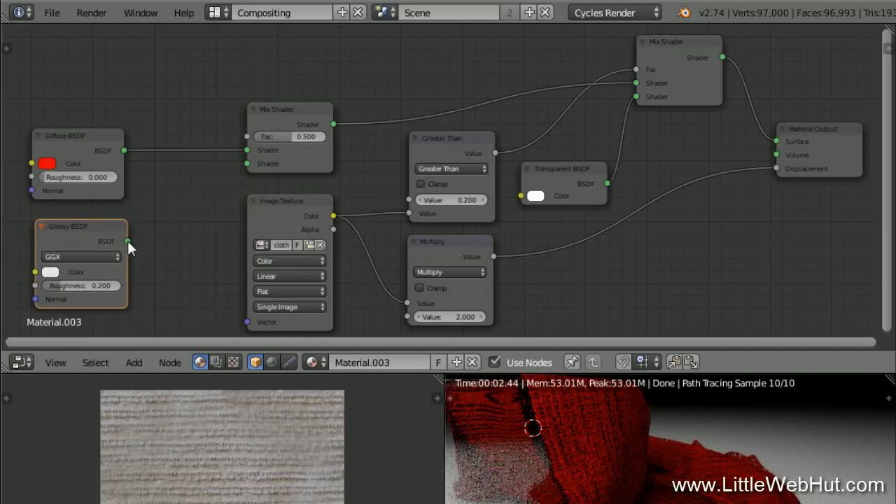
left_click_drag(130, 239, 241, 162)
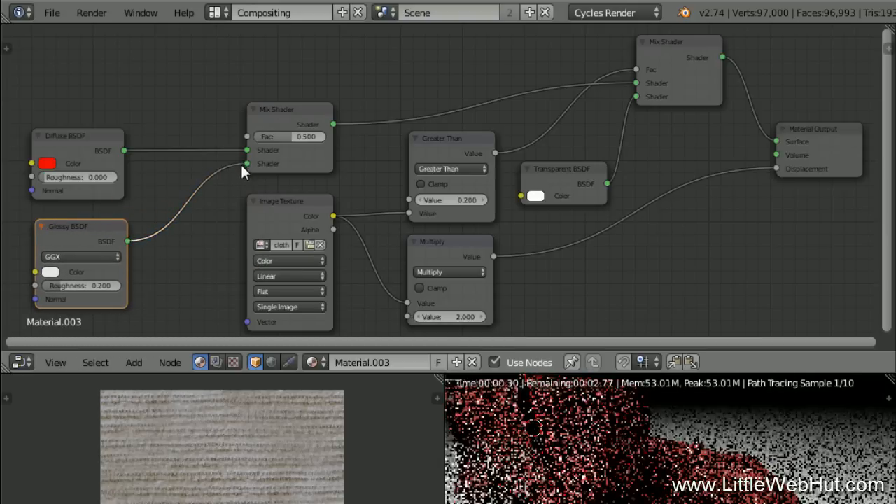
Set the Glossy BSDF node's roughness to 0.1.
left_click(98, 285)
key("BackSpace")
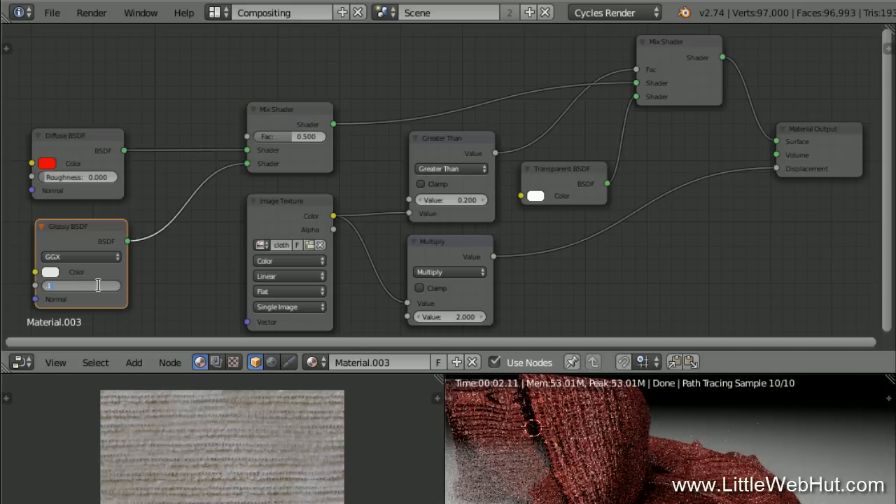
type(".1")
key("Return")
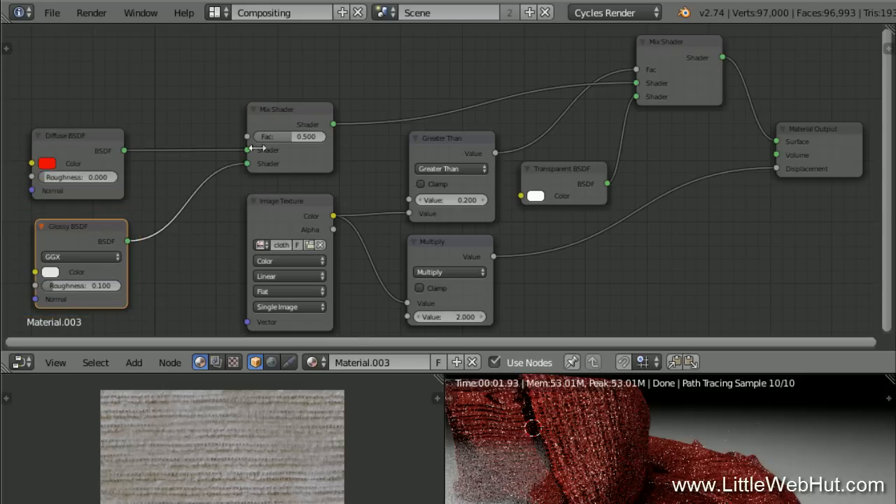
Add a Layer Weight node above Diffuse BSDF and connect its Facing output to the Fac of the Mix Shader combining Diffuse and Glossy.
key("shift+a")
mouse_move(380, 67)
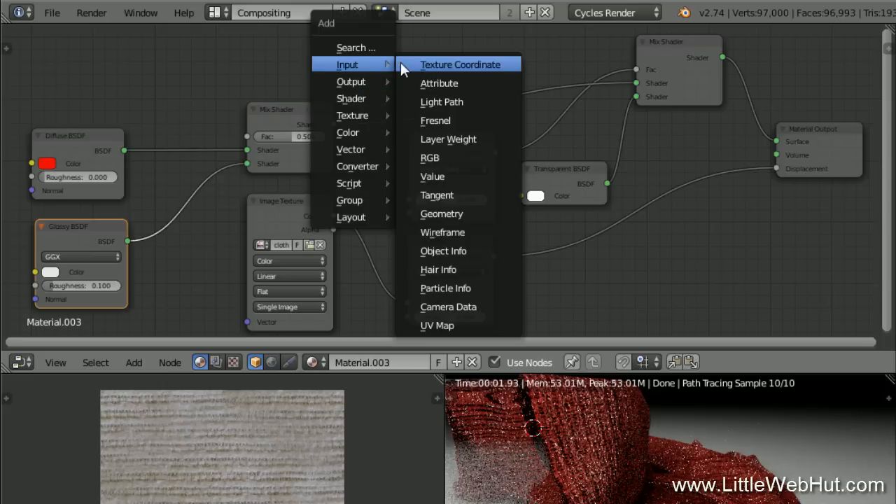
left_click(500, 138)
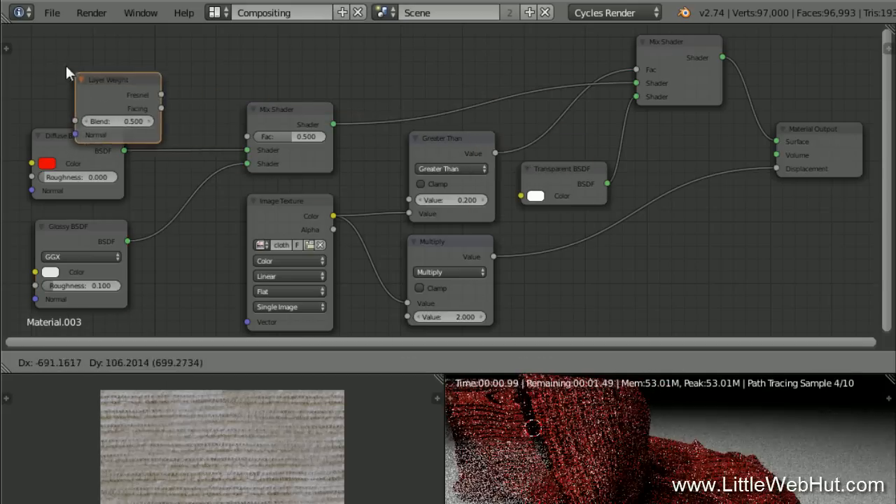
left_click(40, 44)
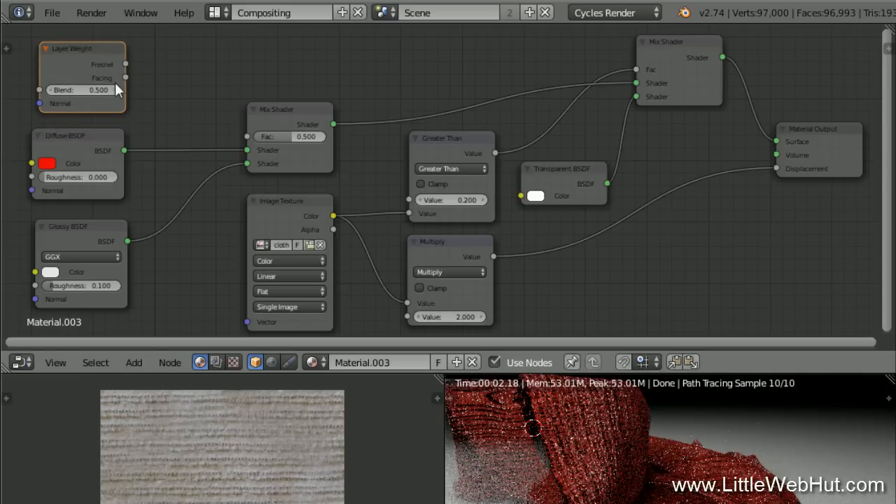
left_click_drag(126, 76, 245, 136)
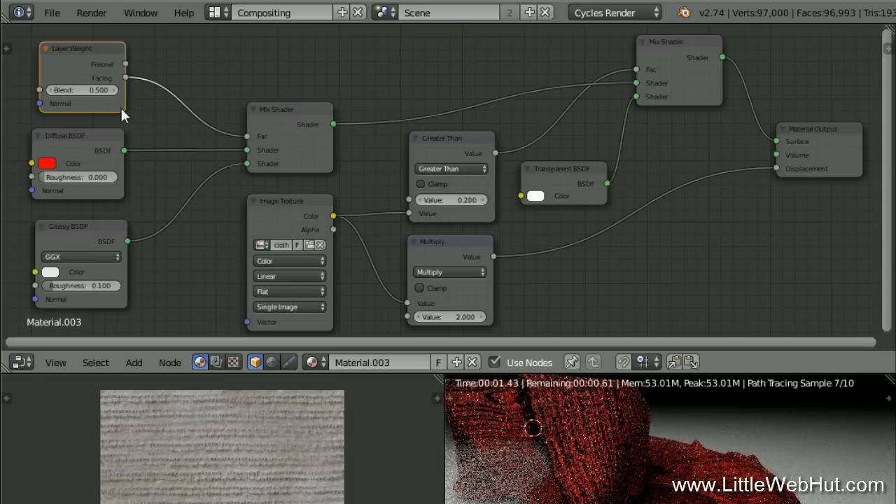
Set the Layer Weight node's Blend to 0.2.
left_click(98, 89)
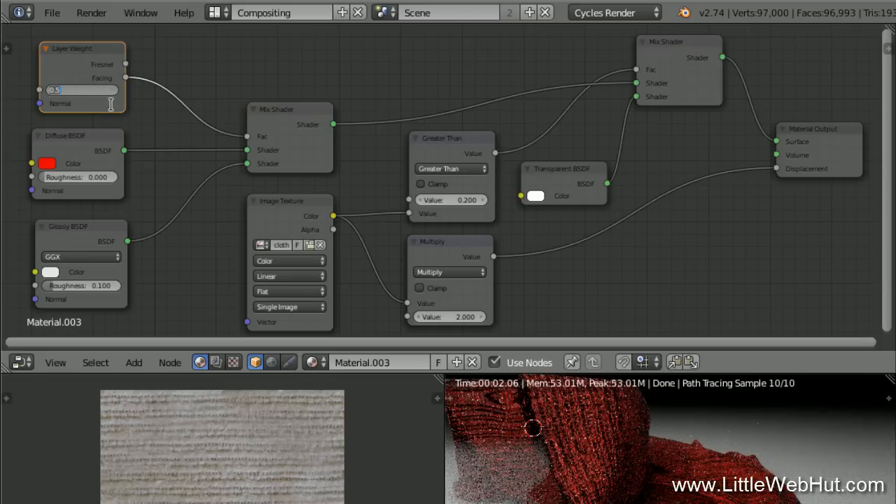
type(".2")
key("Return")
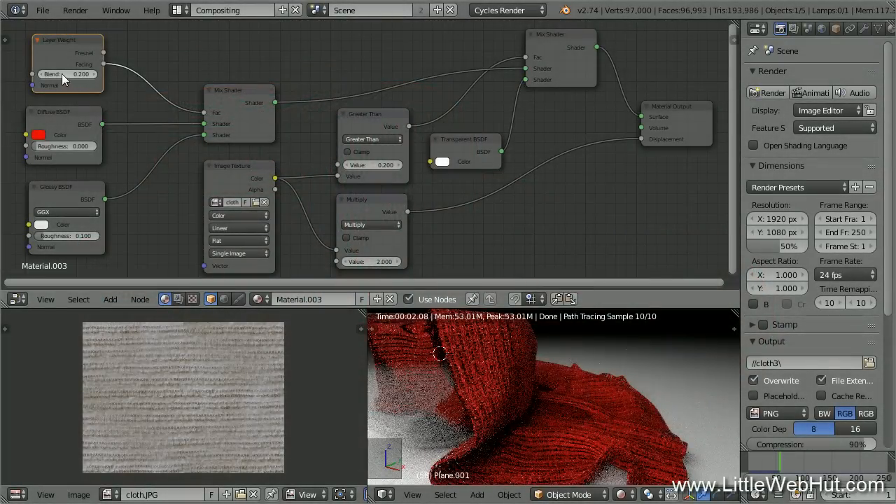
Save the blend file and switch to the Default screen layout.
left_click(43, 10)
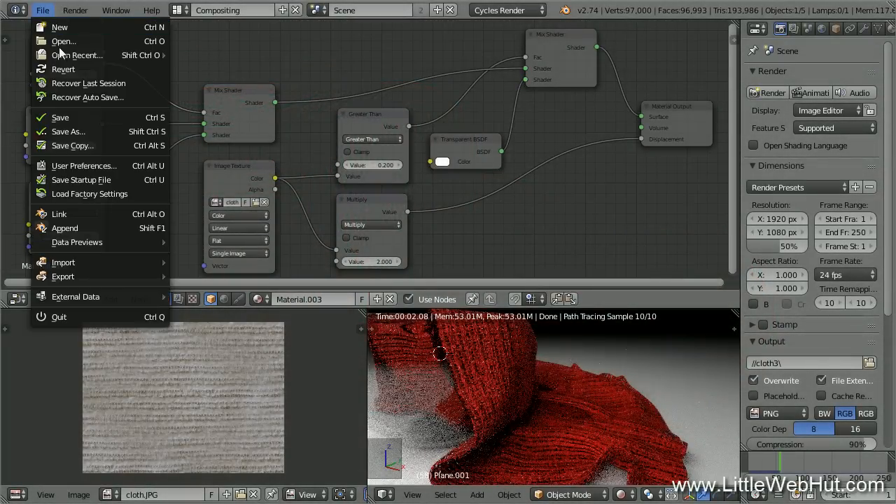
left_click(94, 116)
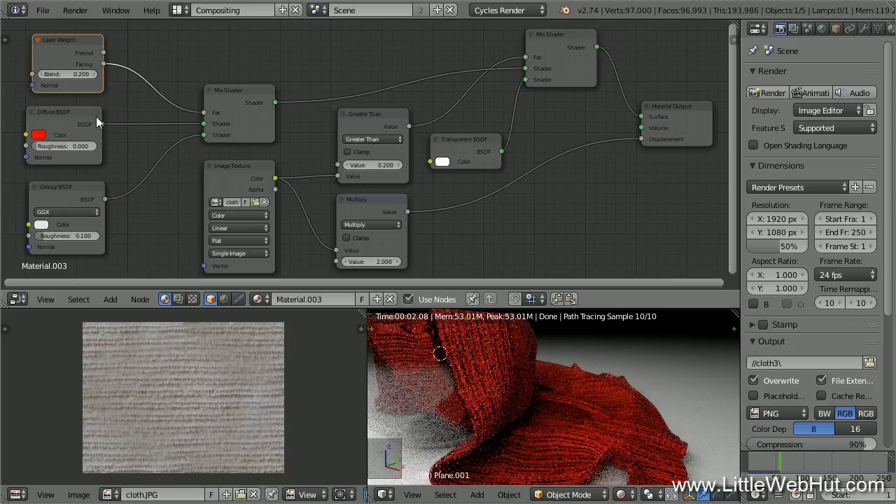
left_click(185, 13)
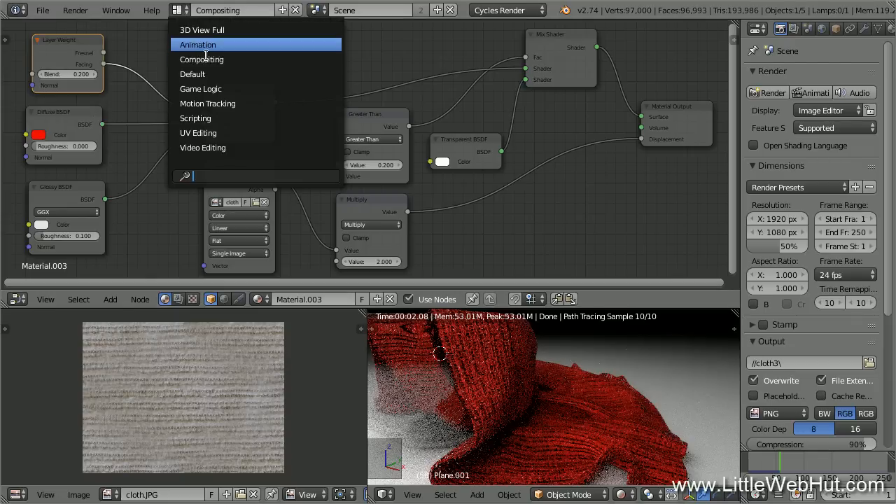
left_click(218, 73)
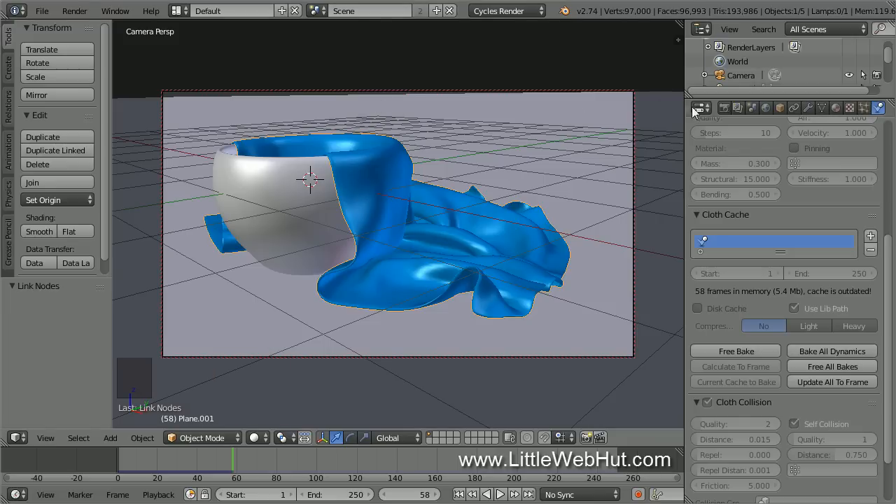
Check the render sample count in the scene's render settings and render the current frame as a still image.
left_click(724, 108)
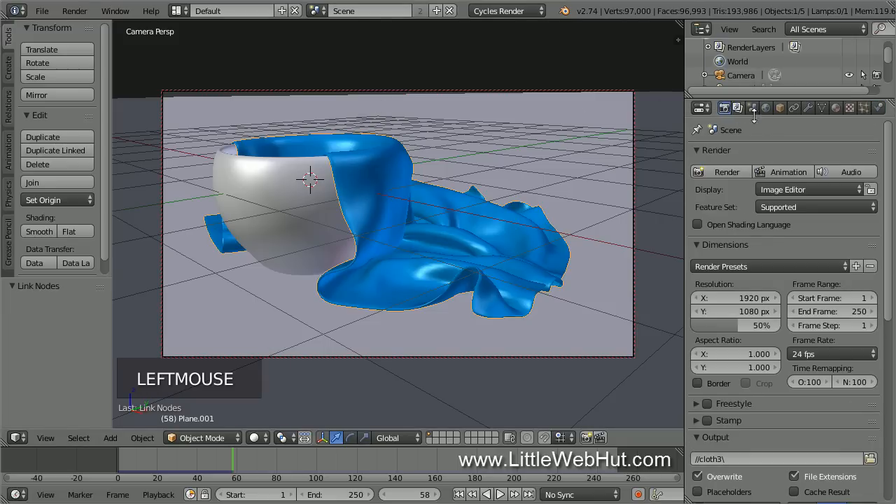
left_click_drag(890, 174, 891, 348)
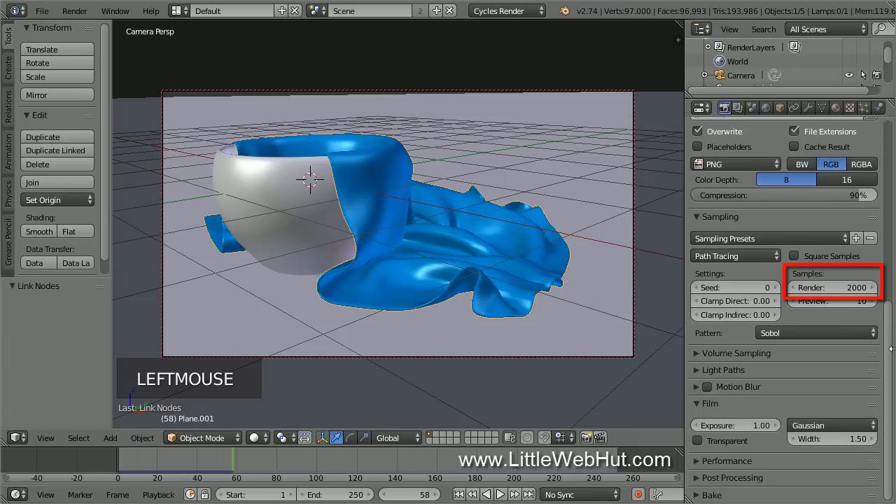
left_click_drag(891, 364, 879, 164)
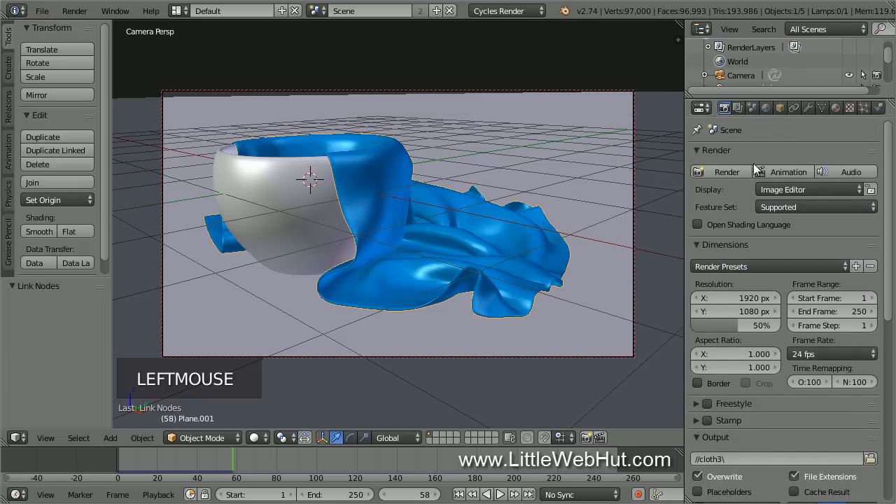
left_click(731, 173)
left_click(731, 173)
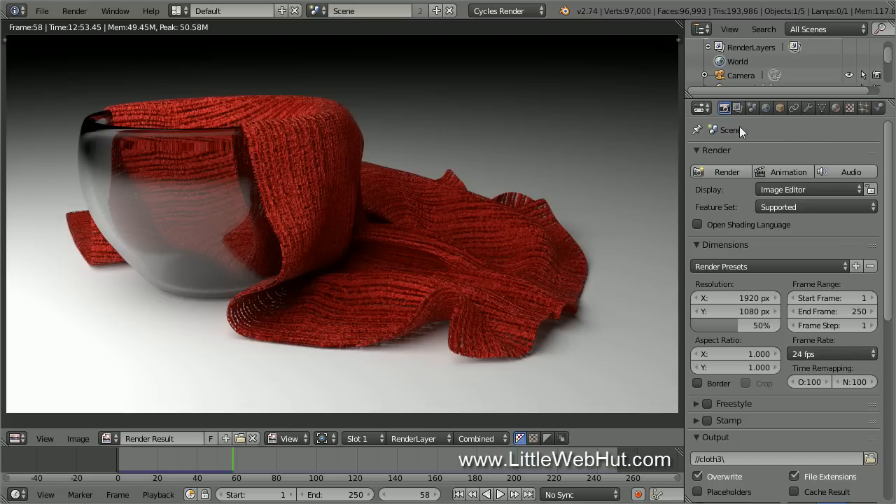
Save the rendered image as cloth_texture.png in C:\demo\.
left_click(78, 439)
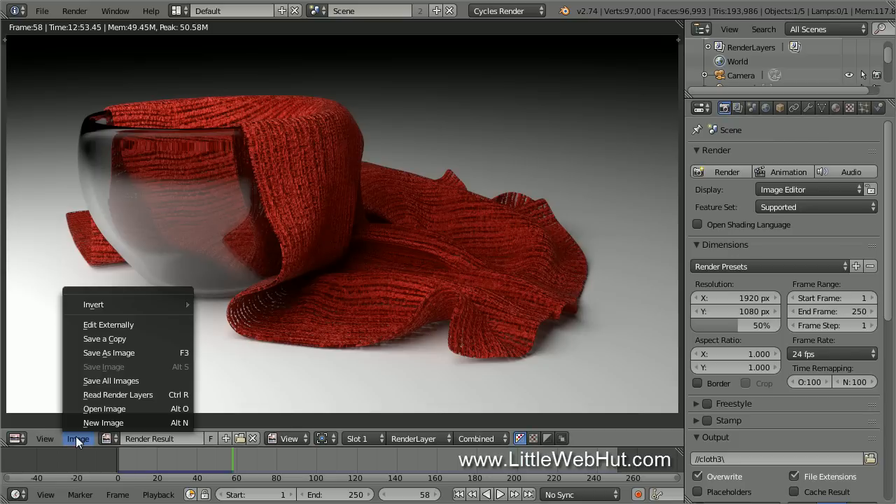
left_click(161, 354)
left_click(202, 63)
type("cloth_textur")
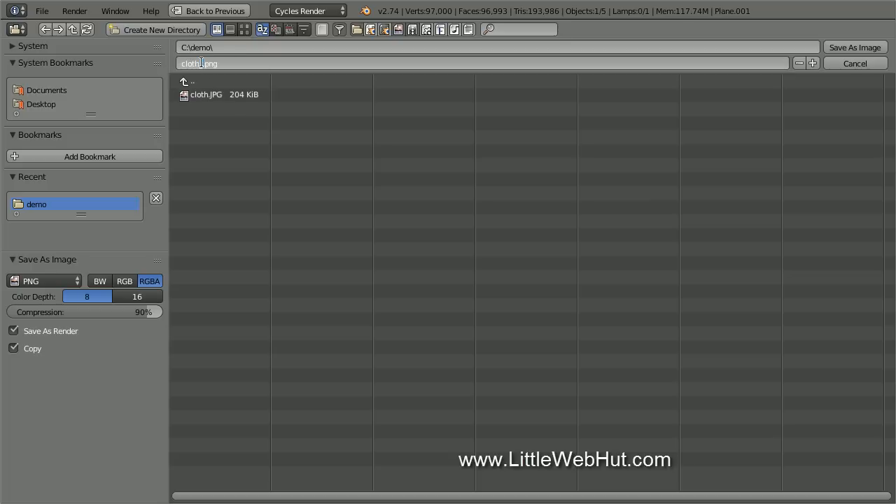
type("e")
left_click(851, 45)
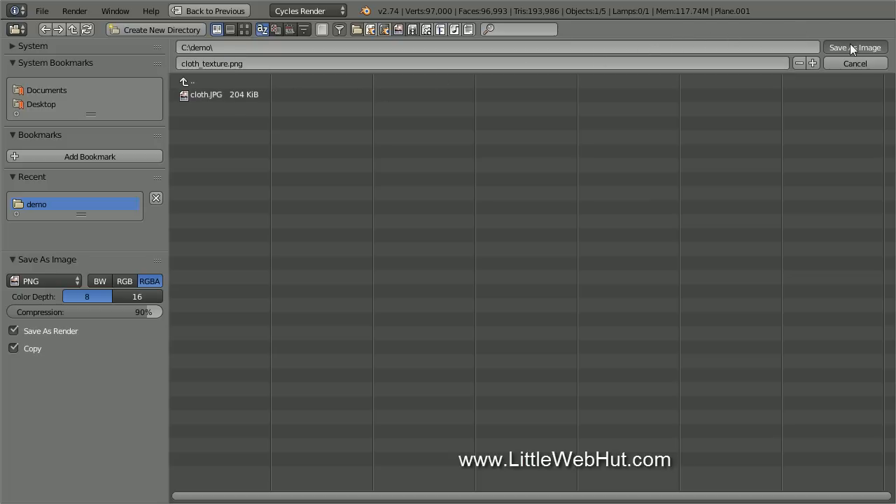
left_click(852, 45)
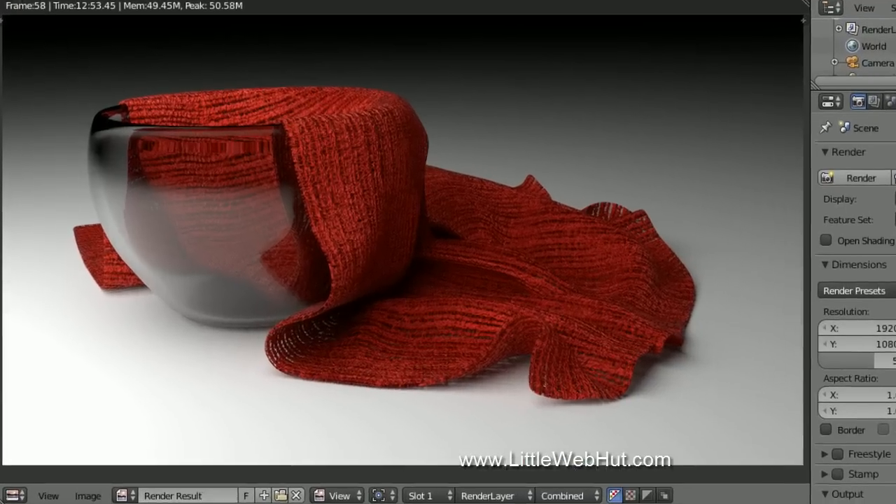